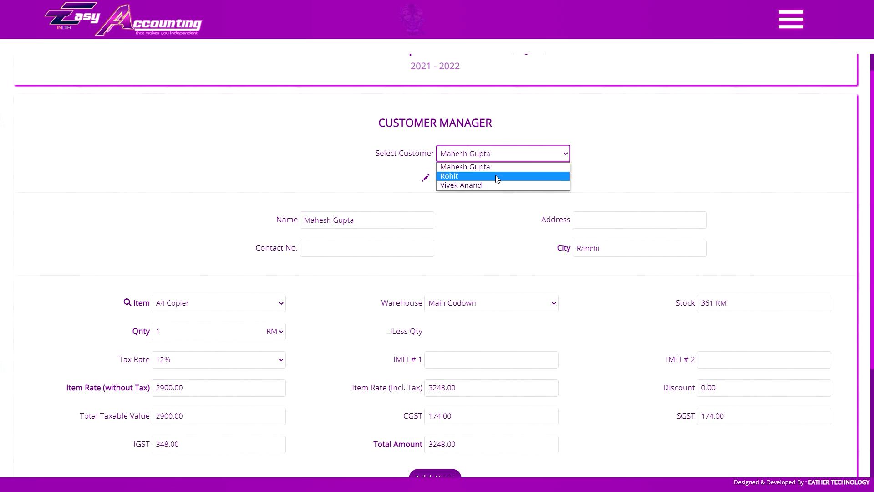
- Select the second customer, then go to the customer management page
click(497, 176)
scroll(523, 155, up, 1)
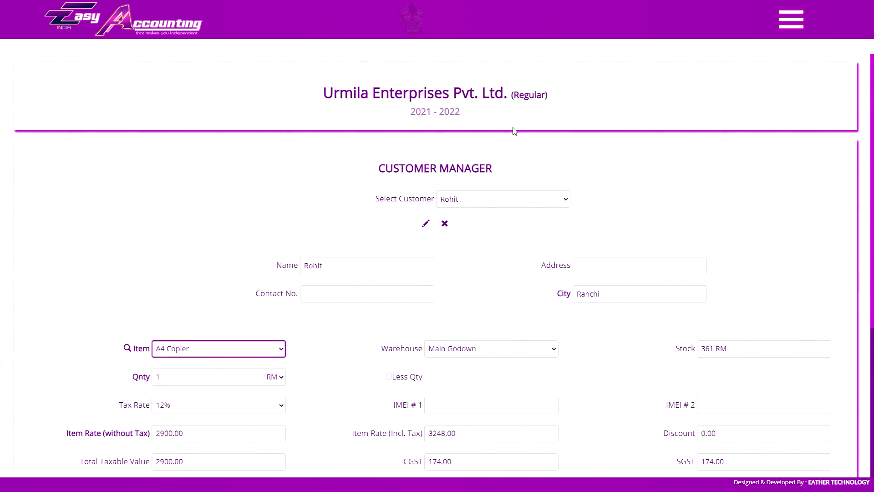
click(790, 19)
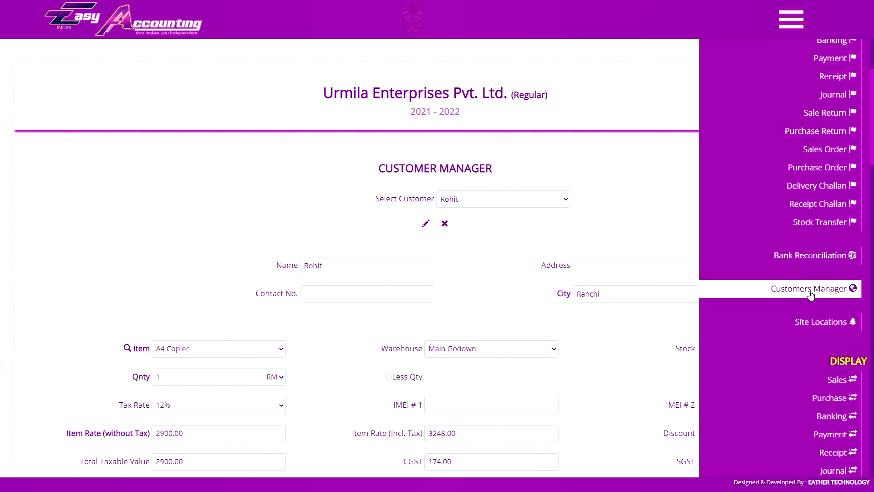
click(775, 290)
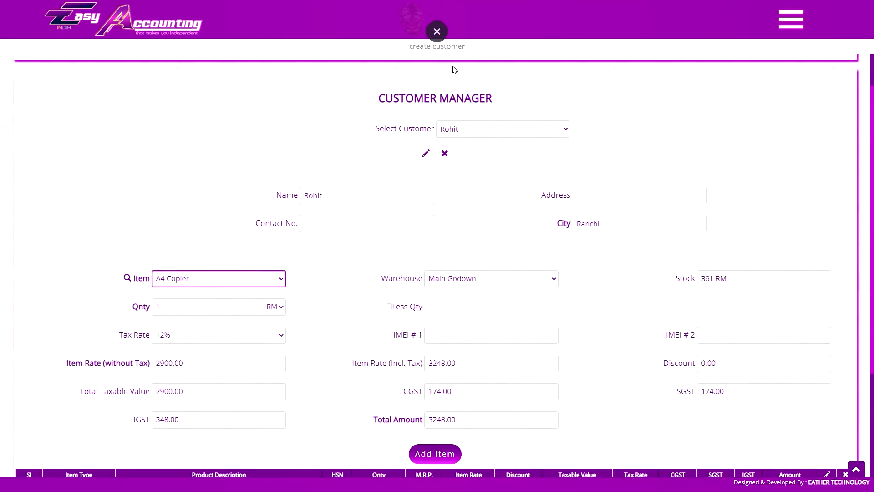
- Choose another customer and set the sale type to Debtors
click(492, 114)
click(498, 131)
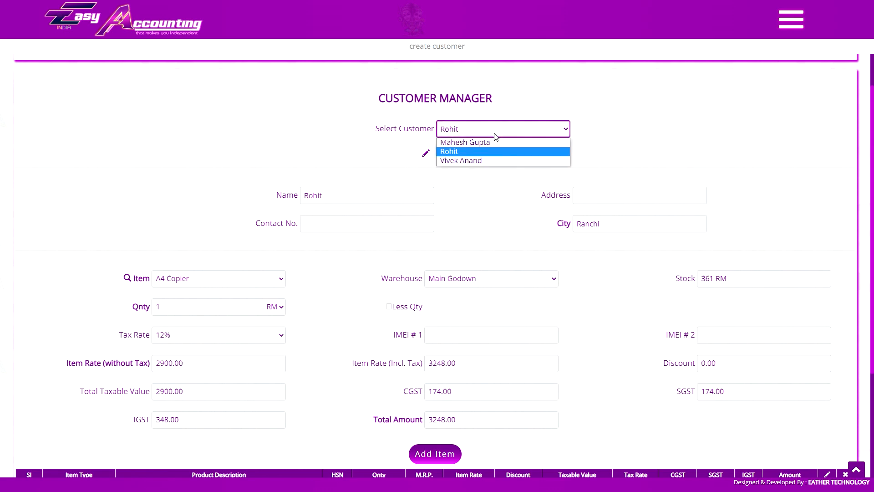
click(496, 161)
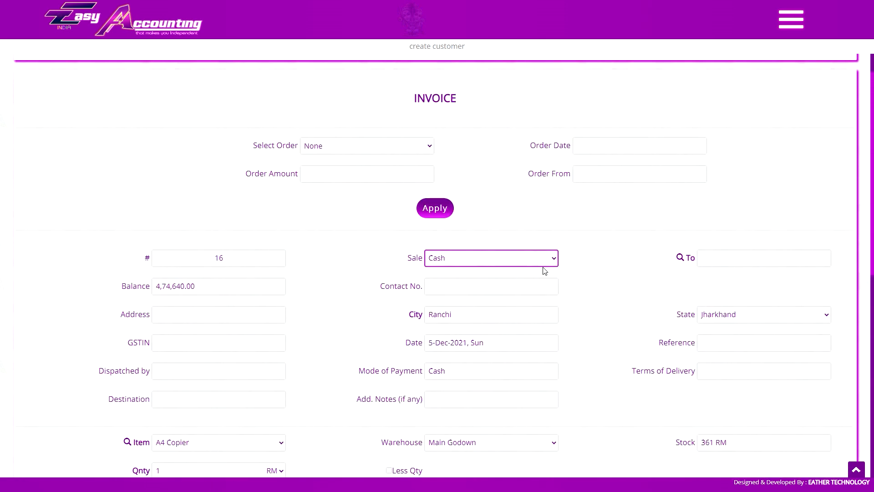
click(508, 263)
click(507, 264)
scroll(728, 259, down, 2)
click(491, 166)
click(493, 182)
scroll(677, 170, down, 6)
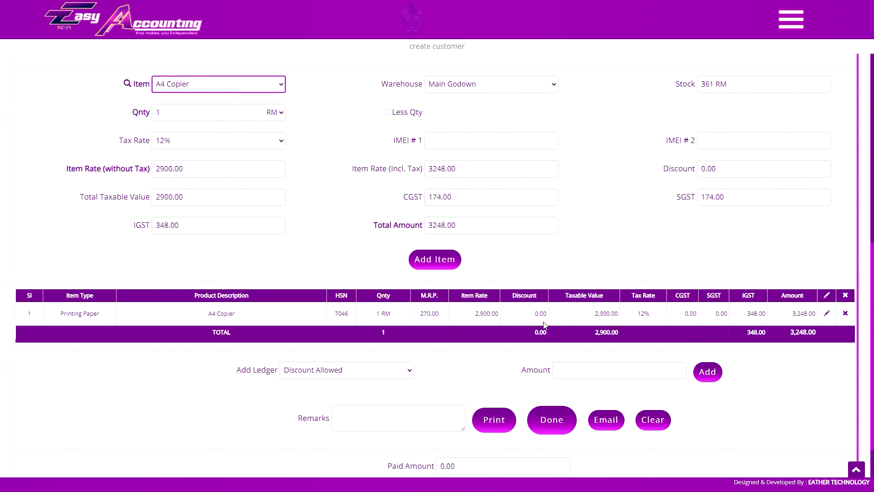
scroll(544, 325, up, 7)
- Switch the sale type back to Cash, then set it to Debtors again
click(488, 209)
click(492, 227)
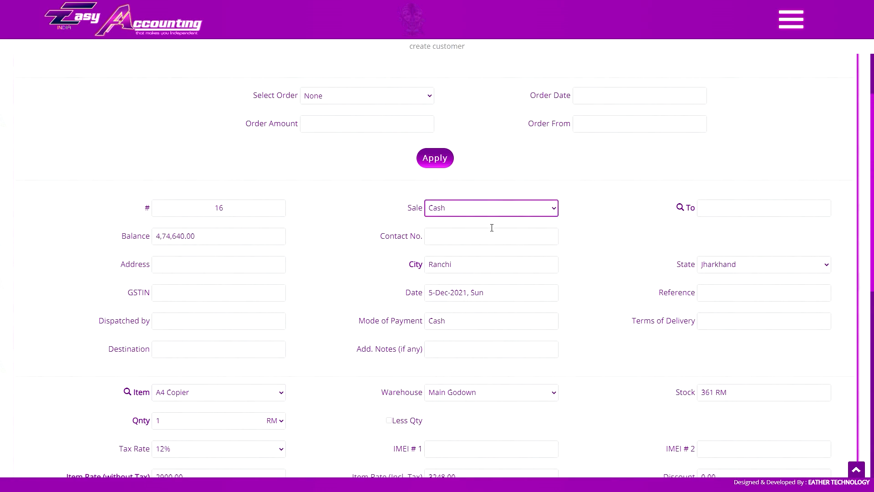
scroll(492, 228, down, 10)
scroll(513, 255, up, 1)
scroll(537, 282, down, 1)
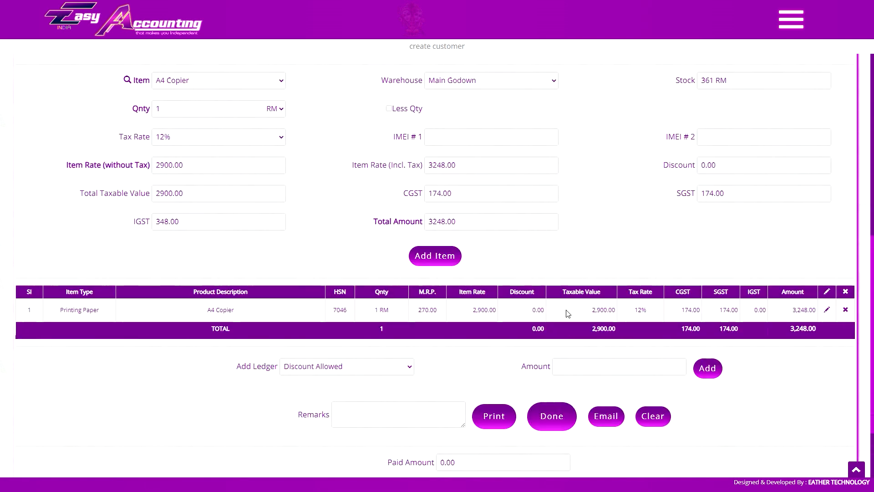
scroll(567, 309, up, 8)
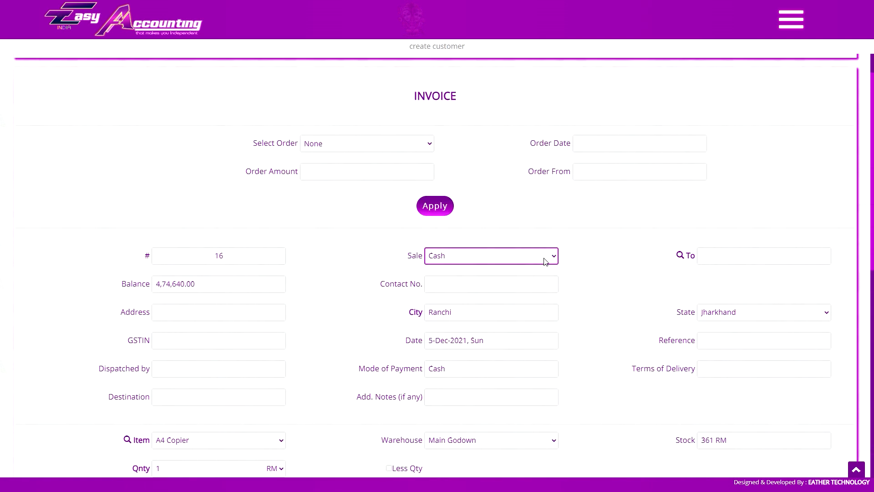
click(545, 261)
click(511, 266)
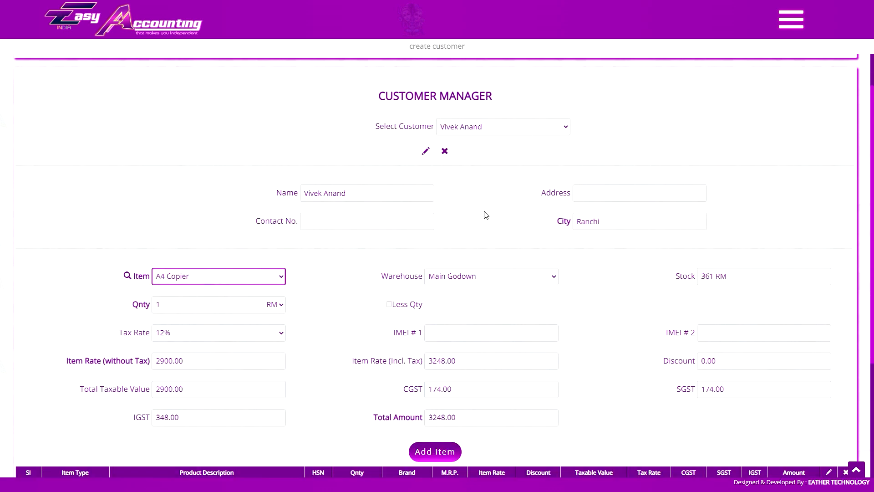
- Reselect the second customer in Select Customer
click(499, 130)
click(491, 131)
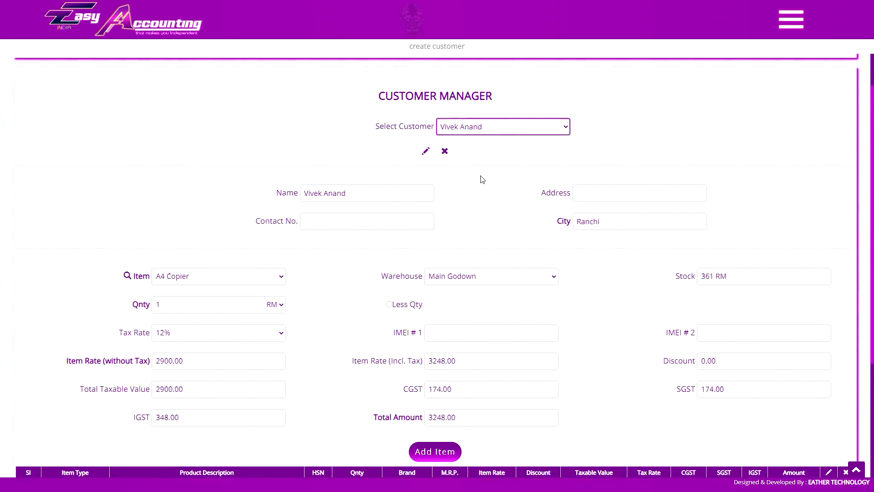
click(500, 126)
click(487, 146)
scroll(568, 299, up, 5)
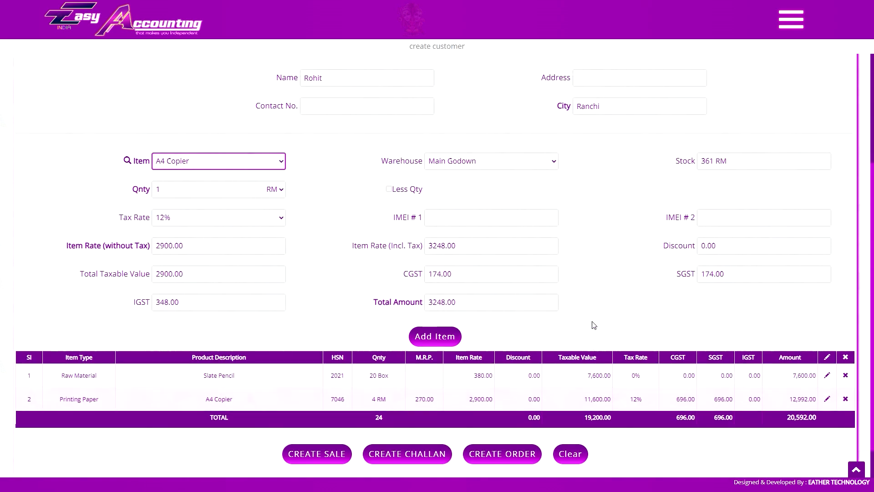
scroll(524, 195, down, 5)
- Add Dairy Milk Nuts to the bill, bringing the total to 21,792.00
click(223, 121)
click(214, 161)
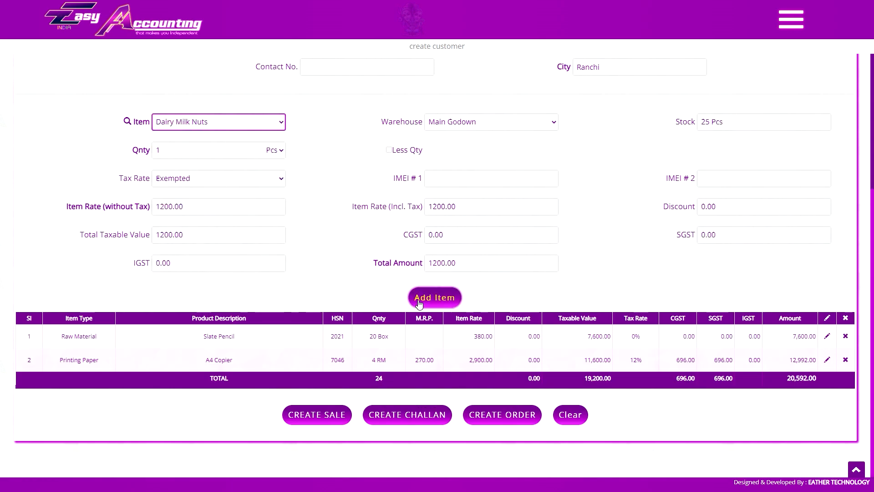
click(434, 297)
scroll(403, 273, down, 1)
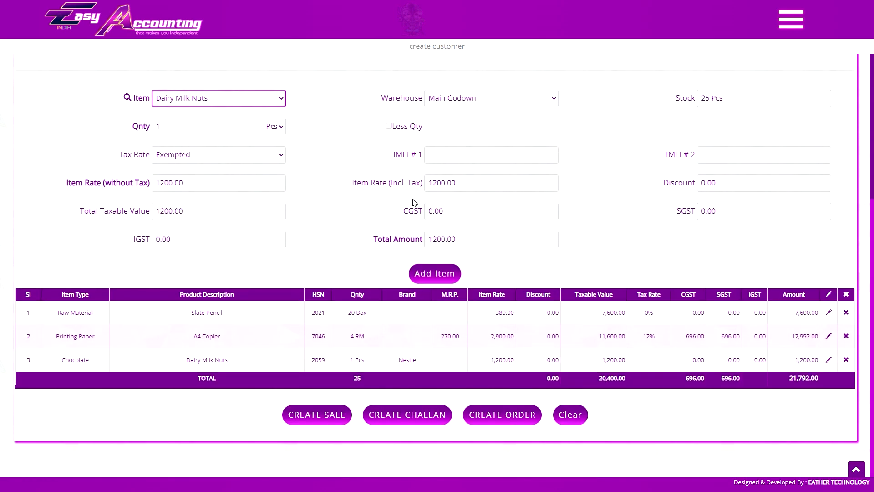
click(427, 339)
scroll(412, 342, up, 2)
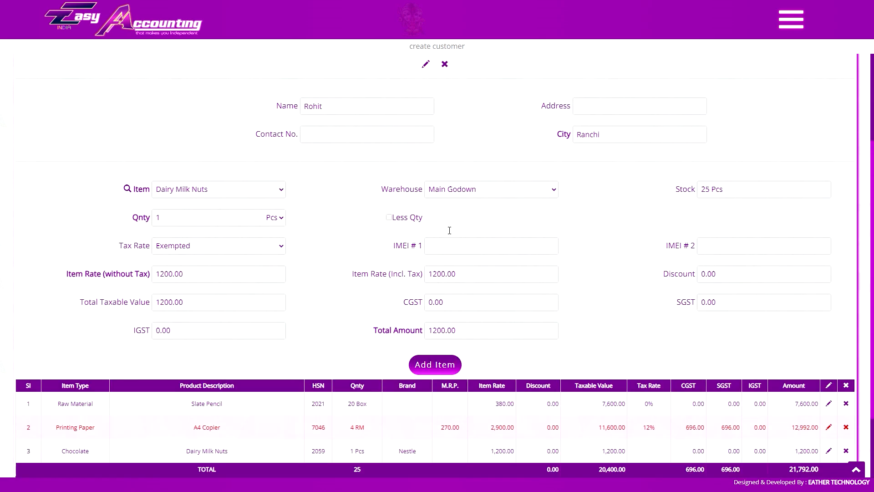
scroll(459, 218, up, 3)
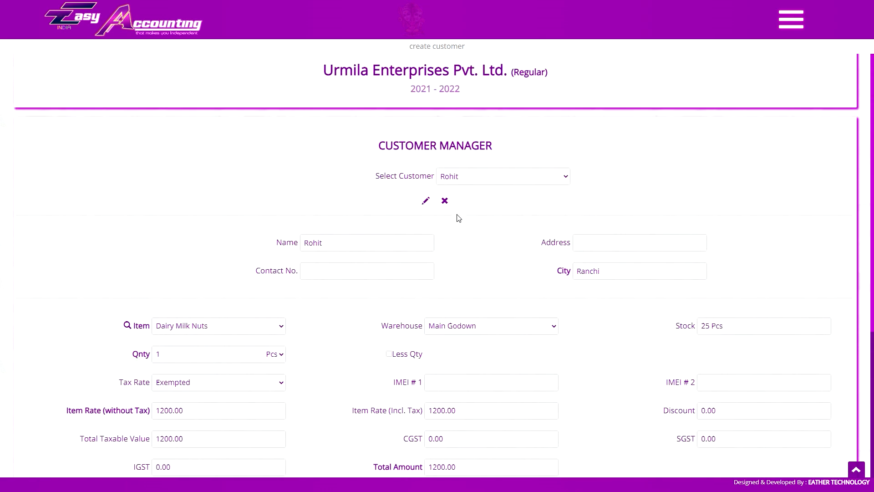
- Create a new customer, entering its name, address and contact number
click(426, 201)
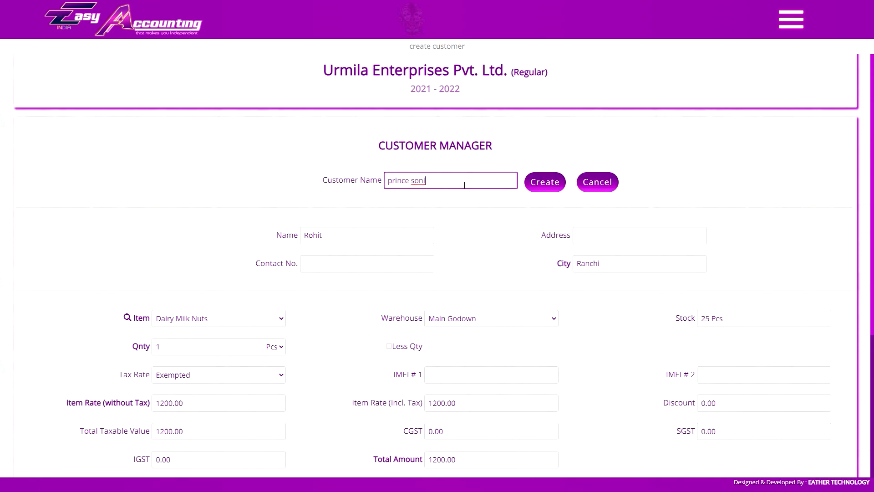
click(543, 182)
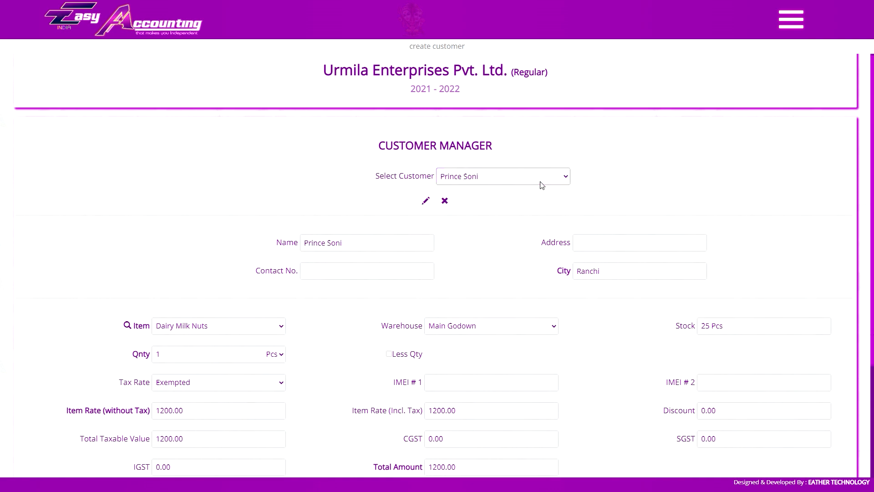
click(600, 240)
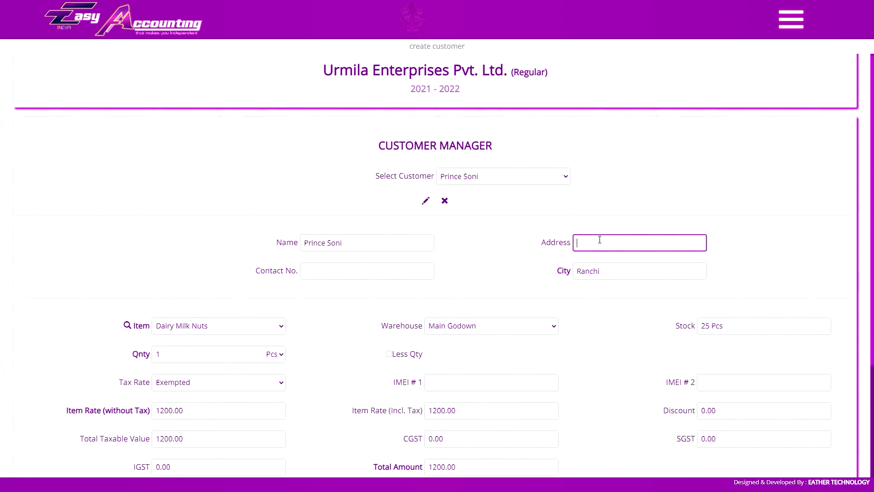
click(388, 264)
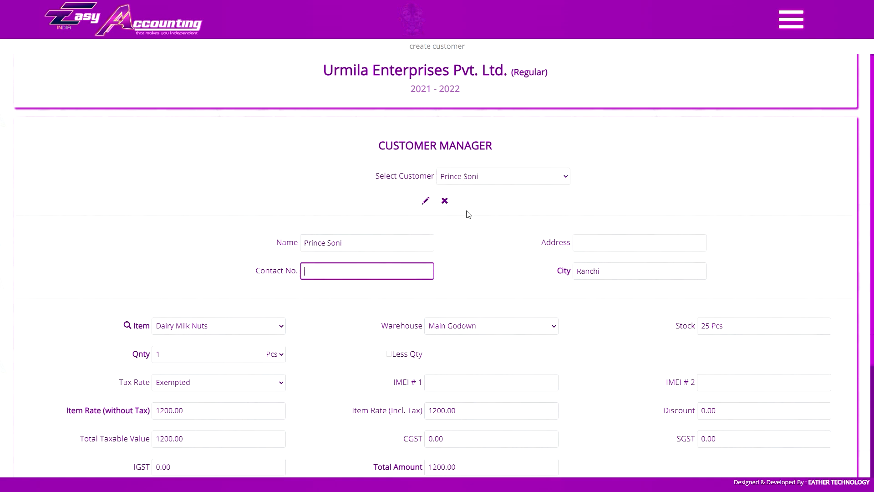
scroll(469, 214, down, 2)
scroll(361, 227, down, 1)
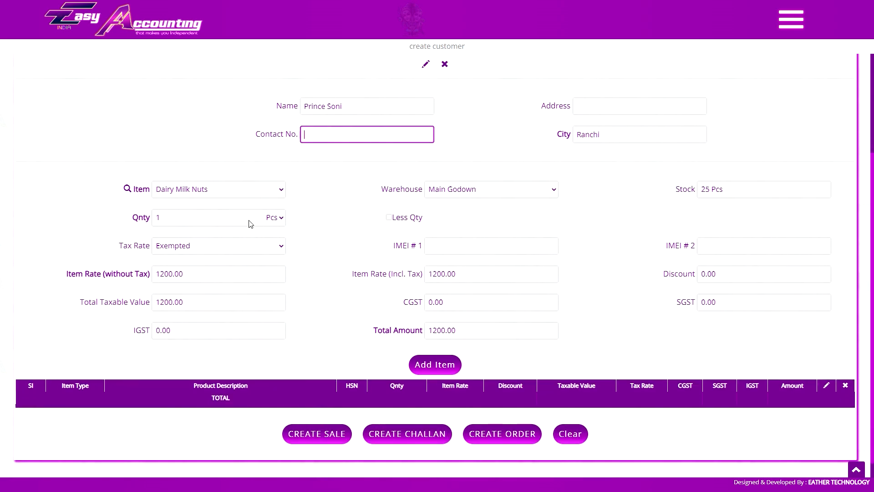
- Add 6 Dairy Milk Nuts to the bill
click(242, 191)
click(225, 231)
double_click(210, 215)
text(6)
key(Tab)
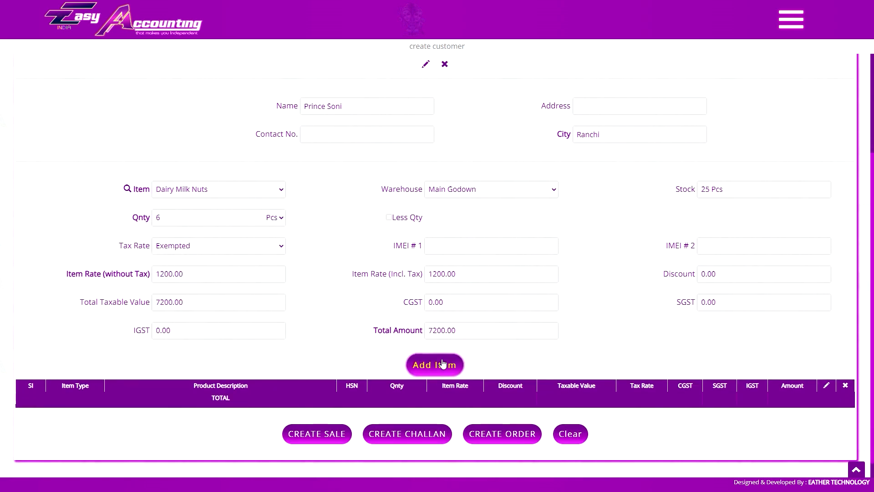
click(443, 364)
- Add 3 boxes of Slate Pencil to the bill
scroll(374, 252, down, 1)
click(232, 146)
click(211, 287)
double_click(224, 176)
text(3)
key(Tab)
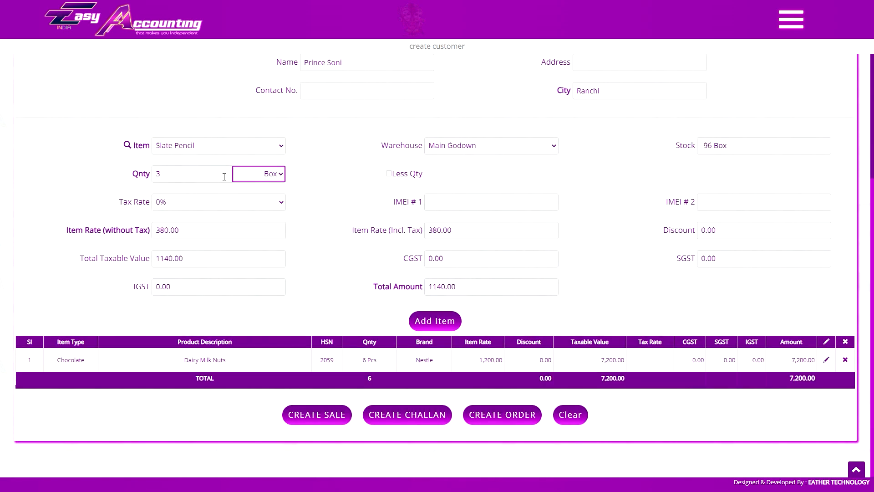
click(435, 321)
- Add 10 boxes of Dairy Milk Silk with a 12% discount
click(203, 148)
click(200, 196)
double_click(199, 173)
text(10)
key(Tab)
key(Down)
double_click(750, 232)
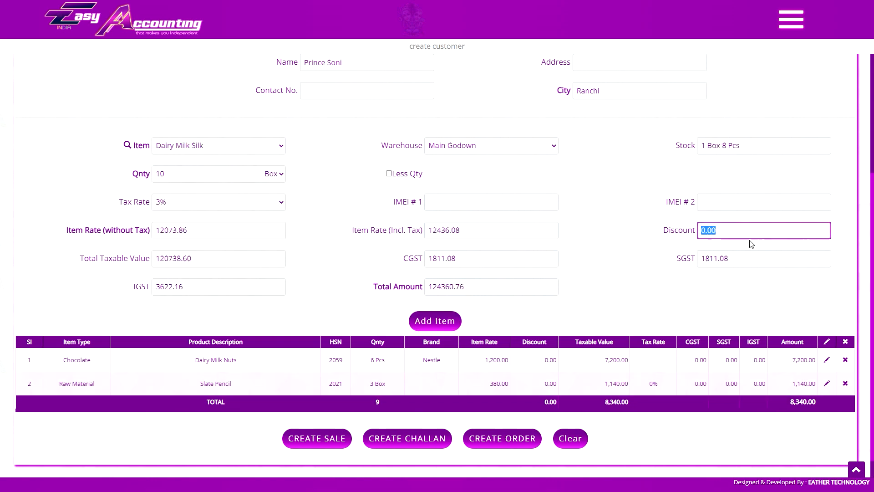
key(Tab)
click(435, 320)
- Add 8 RM of A4 Copier to the bill
scroll(610, 309, down, 1)
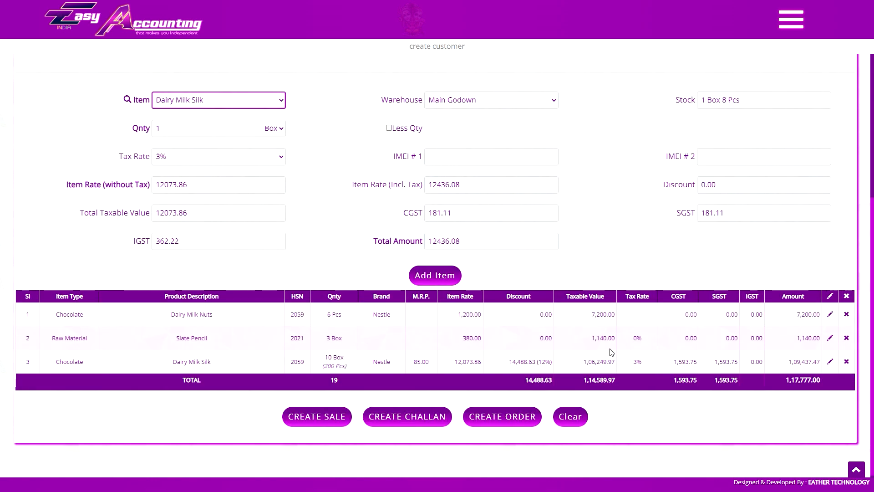
click(233, 105)
click(214, 114)
double_click(214, 127)
text(8)
key(Tab)
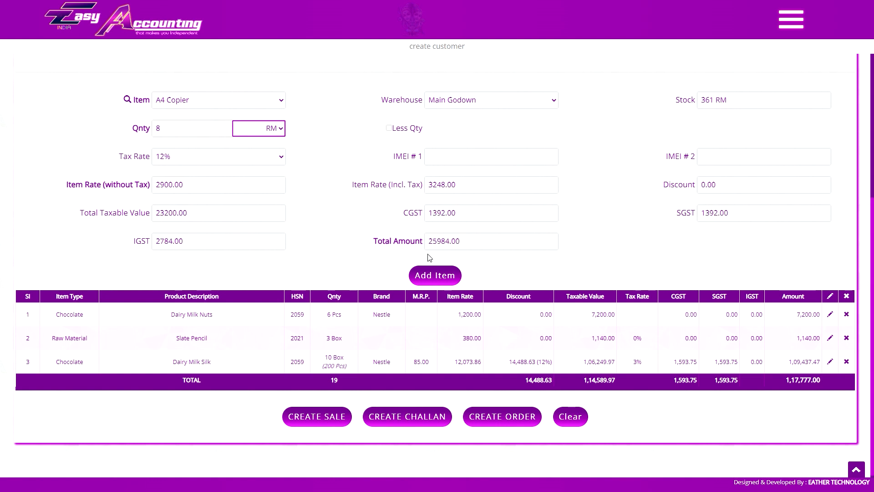
click(434, 275)
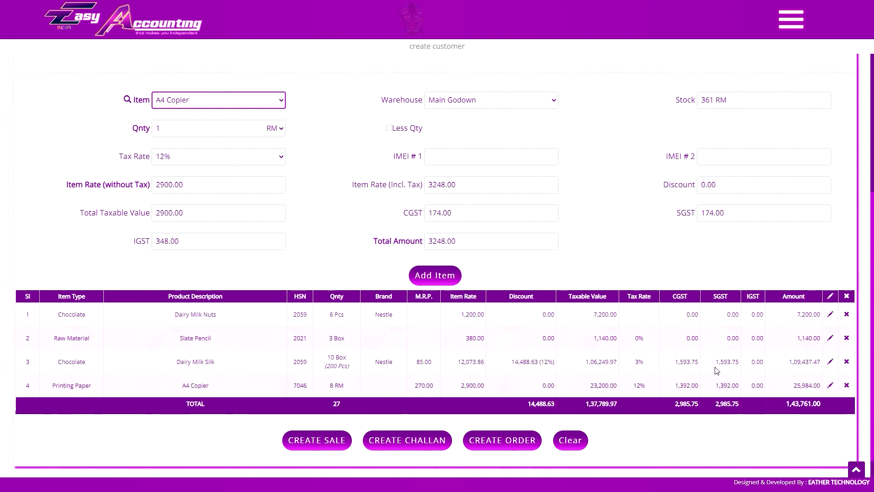
- Delete the Dairy Milk Nuts line and change Slate Pencil to 4 Box
click(847, 296)
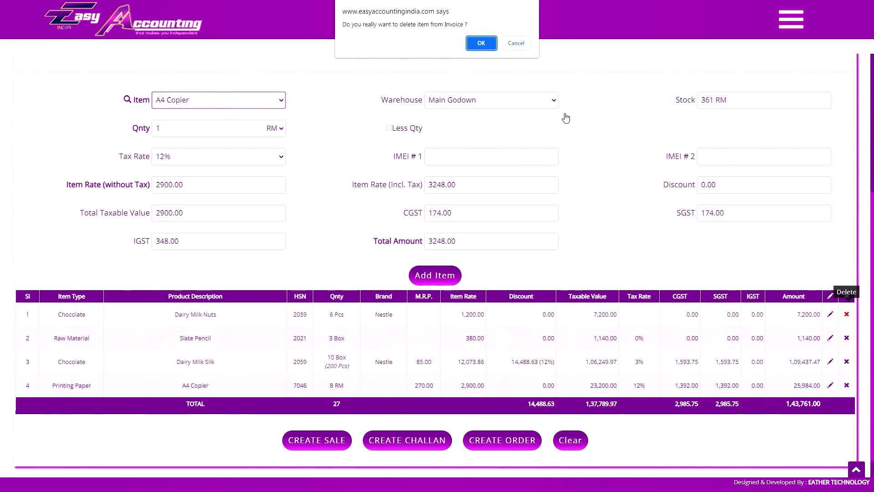
click(486, 46)
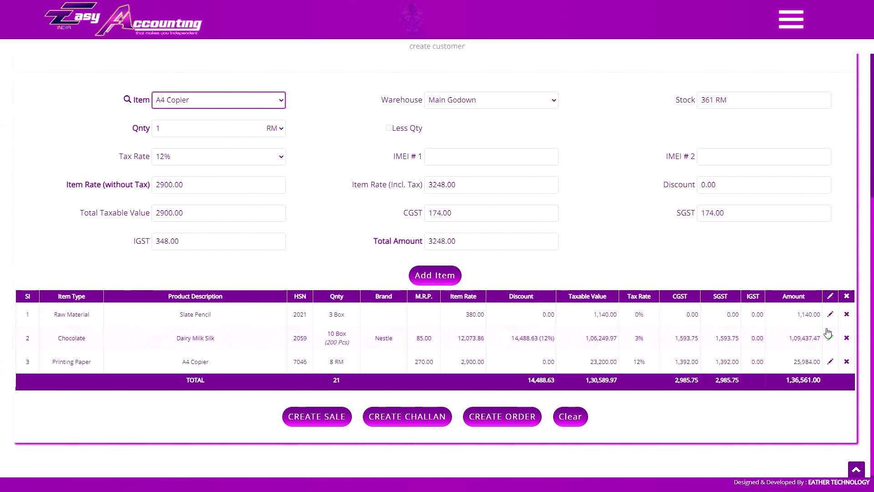
click(830, 315)
double_click(208, 124)
text(4)
key(Tab)
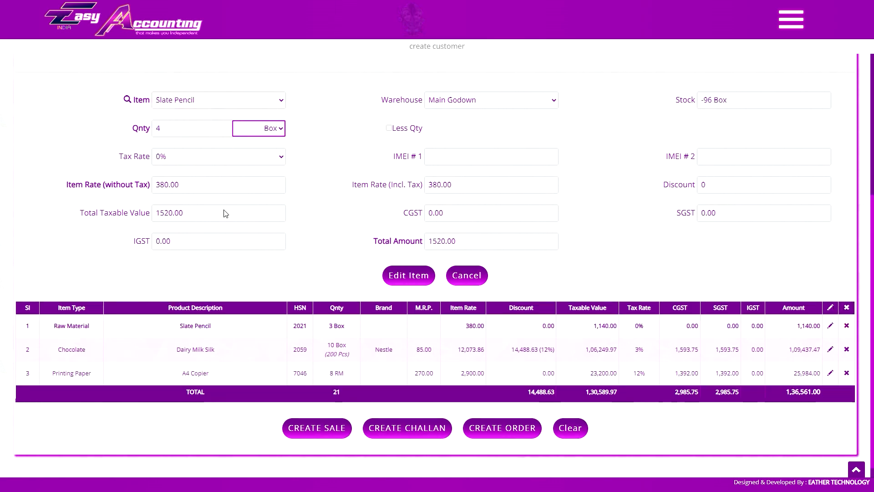
click(408, 275)
scroll(448, 325, up, 2)
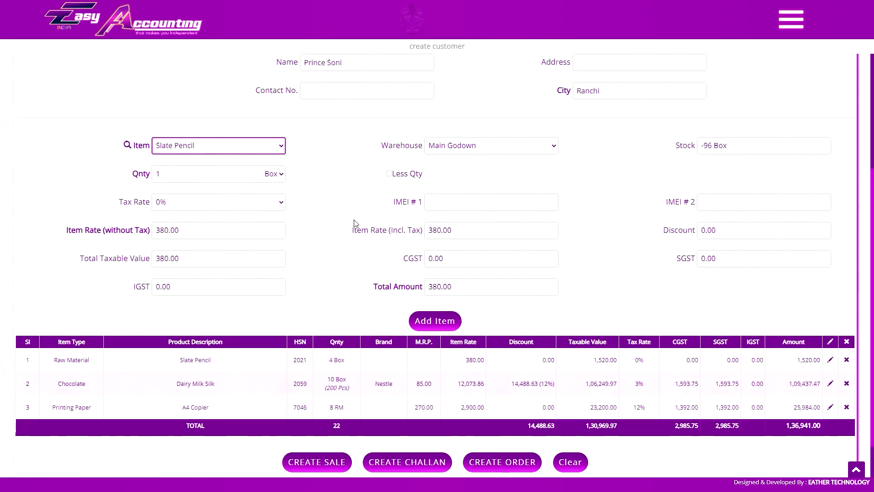
scroll(708, 288, down, 2)
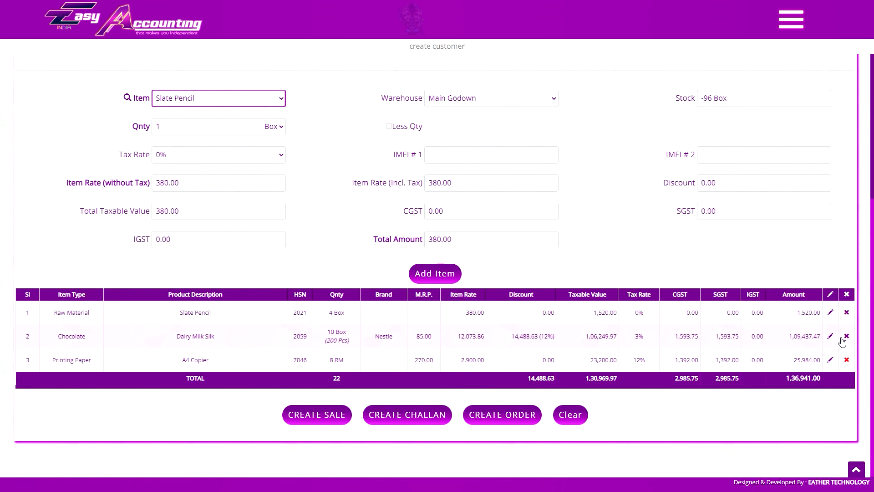
click(791, 19)
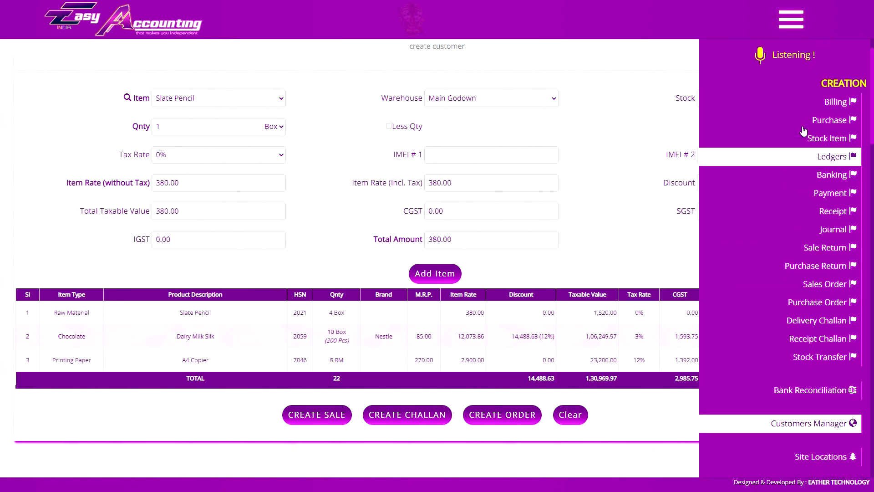
- Create a new customer and add a Samsung Galaxy Note 4 to its bill
click(791, 20)
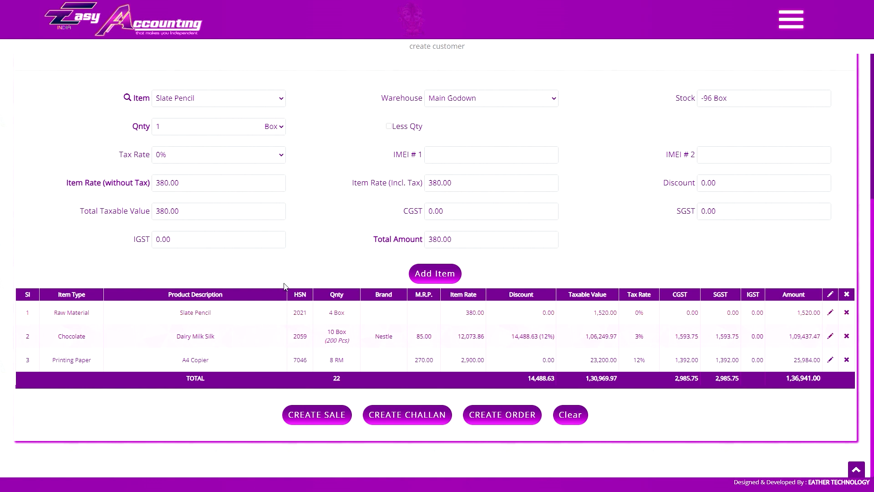
scroll(284, 286, up, 5)
click(426, 200)
key(BackSpace)
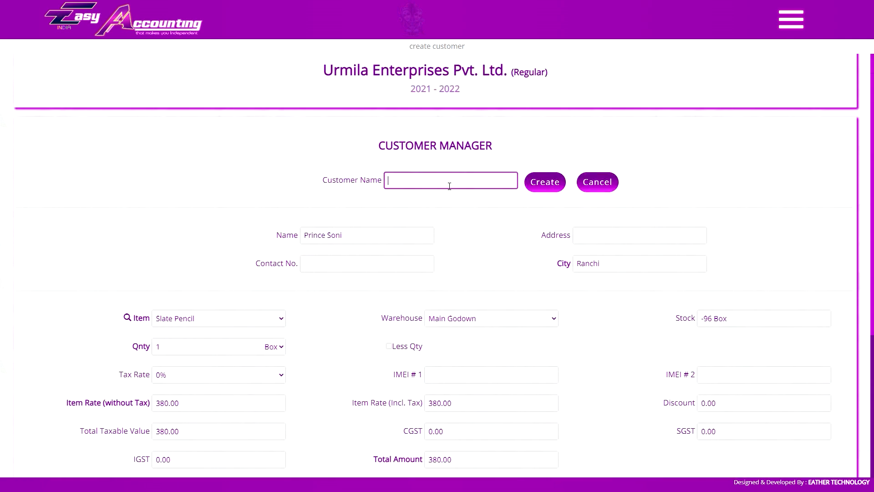
click(548, 187)
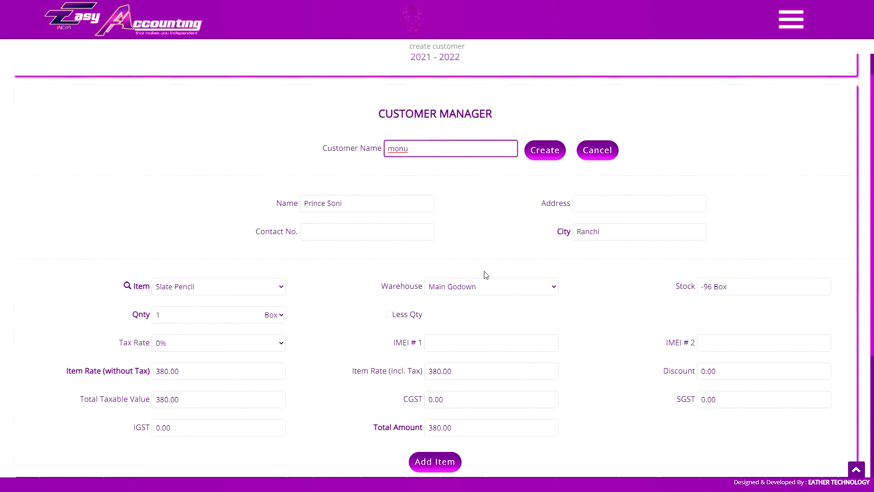
click(218, 169)
click(250, 300)
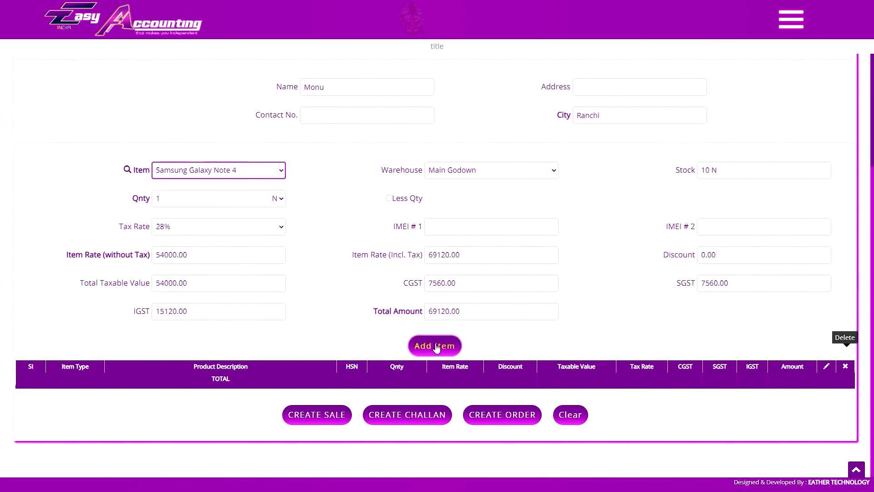
click(434, 346)
scroll(396, 244, up, 2)
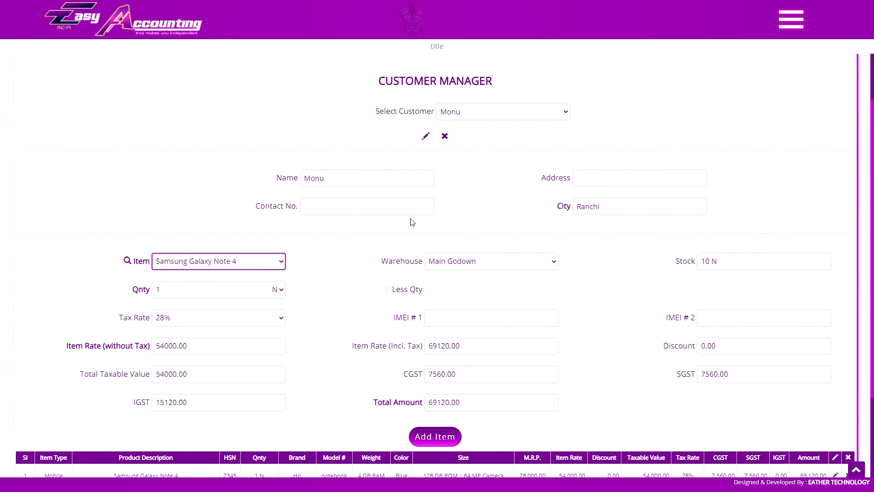
- Switch to another customer's bill and add Dairy Milk Silk
click(455, 111)
click(474, 133)
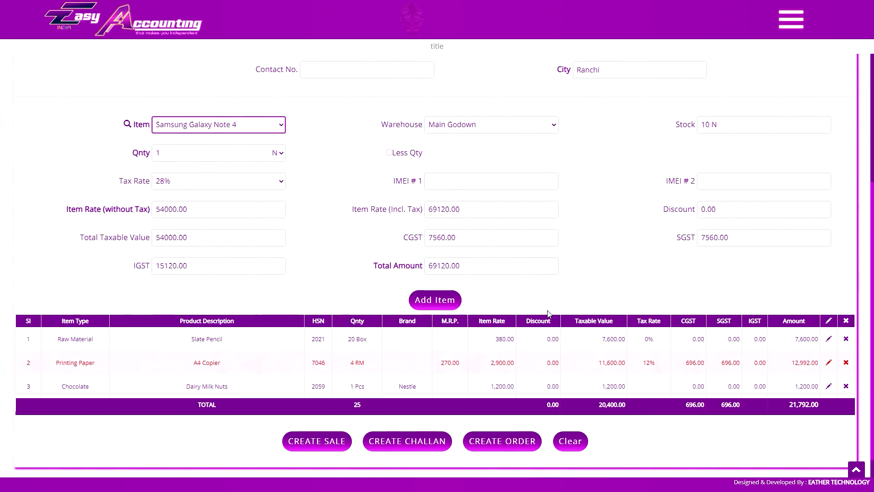
scroll(470, 313, down, 1)
click(223, 142)
click(227, 194)
click(268, 171)
click(436, 318)
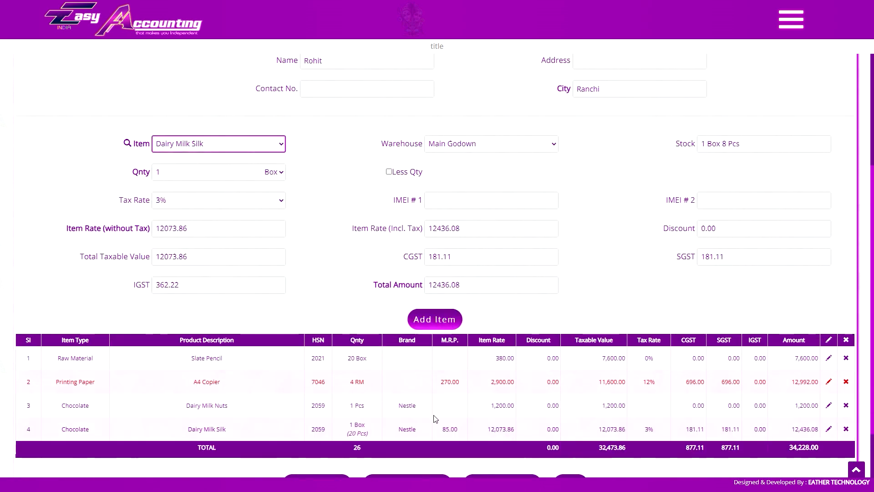
scroll(435, 416, up, 5)
- Switch to another customer's bill and add an A4 Copier
click(471, 203)
click(500, 211)
click(264, 146)
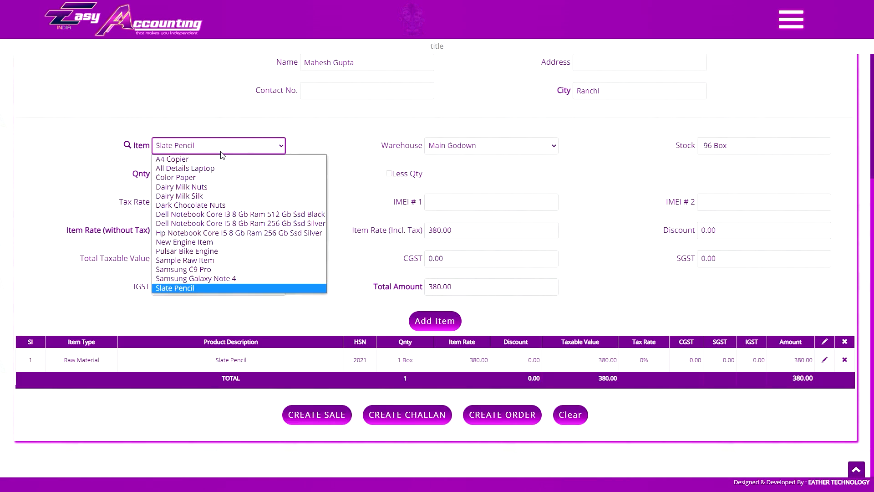
click(237, 159)
click(424, 318)
scroll(492, 252, up, 5)
- Add Color Paper to a third customer's bill, then select yet another customer
click(496, 199)
click(493, 235)
scroll(493, 236, down, 5)
click(236, 123)
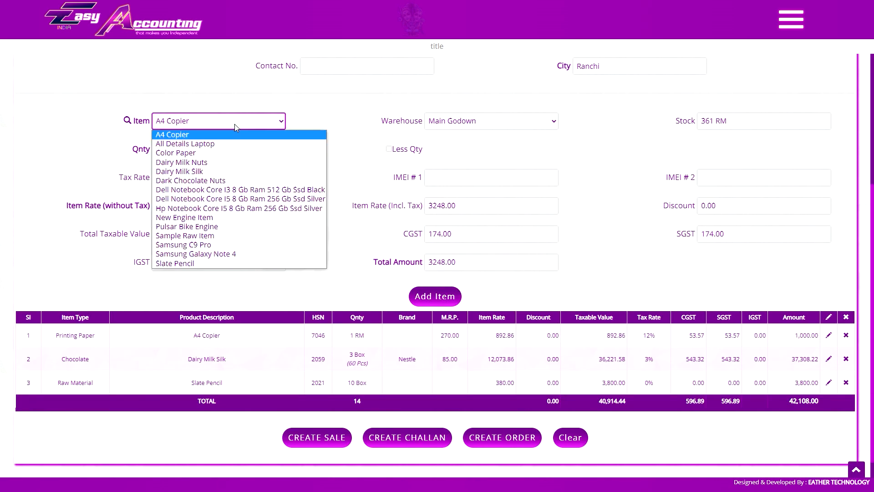
click(233, 153)
click(432, 296)
click(406, 359)
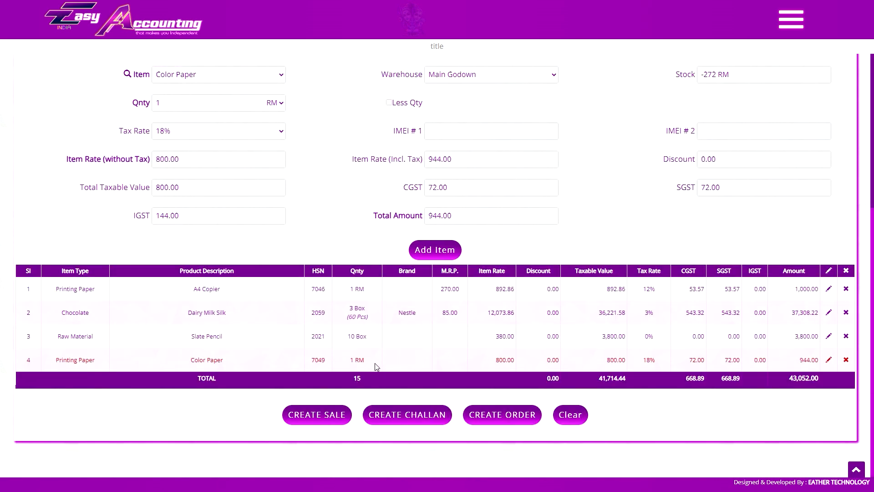
scroll(477, 366, up, 5)
click(472, 197)
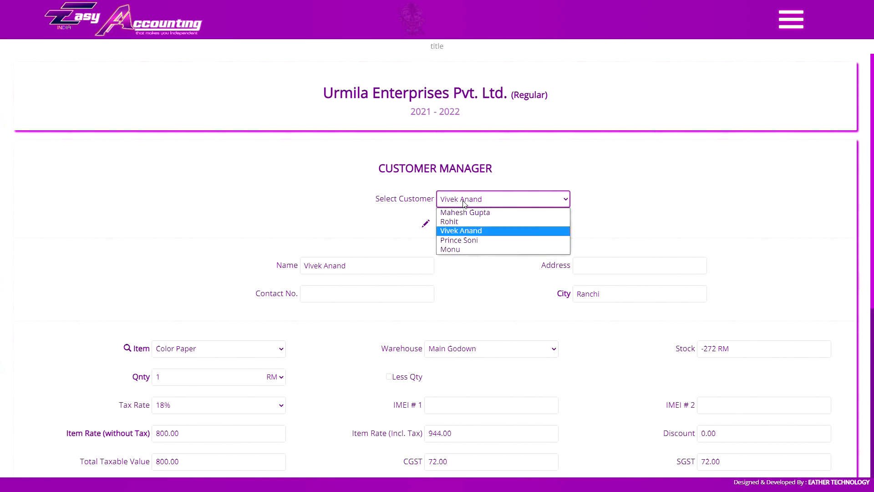
click(471, 246)
- Browse two other customers' bills through Select Customer
scroll(546, 319, down, 1)
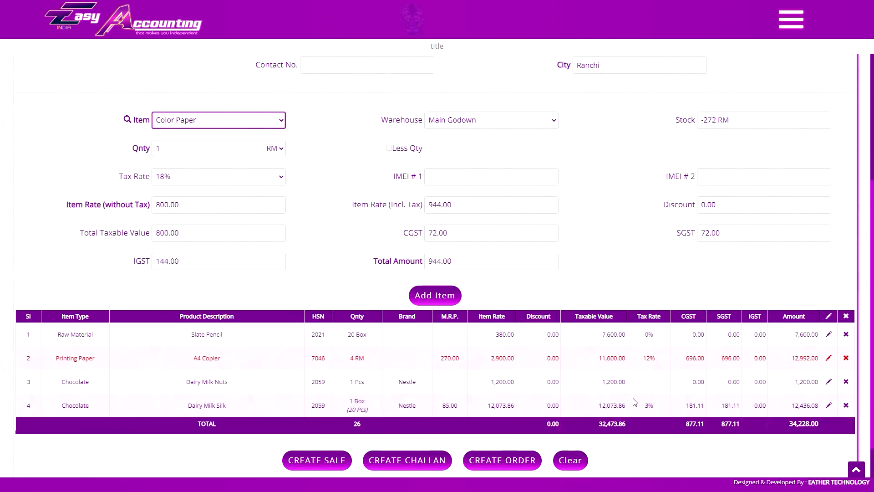
click(527, 390)
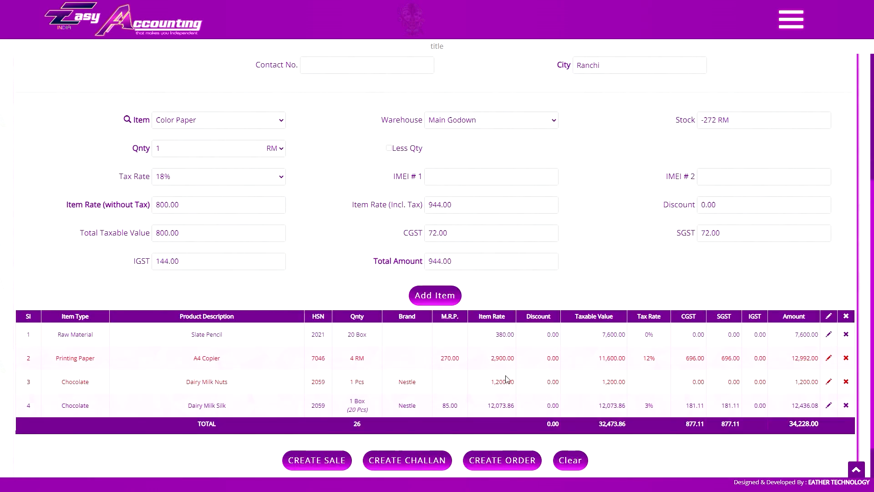
scroll(508, 379, up, 4)
click(469, 154)
click(472, 196)
scroll(474, 201, down, 4)
scroll(495, 330, up, 4)
click(472, 153)
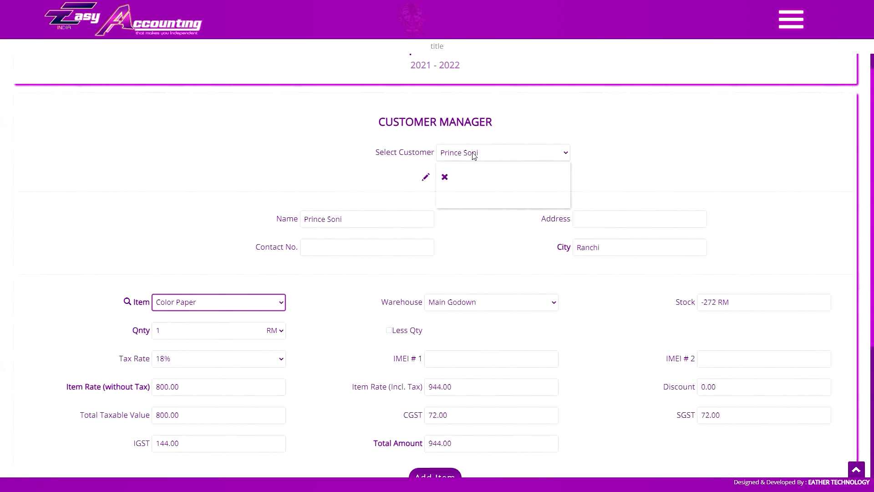
click(472, 192)
- Return to the new customer's Samsung Galaxy Note 4 bill totalling 69,120.00
scroll(490, 325, down, 4)
scroll(501, 330, up, 5)
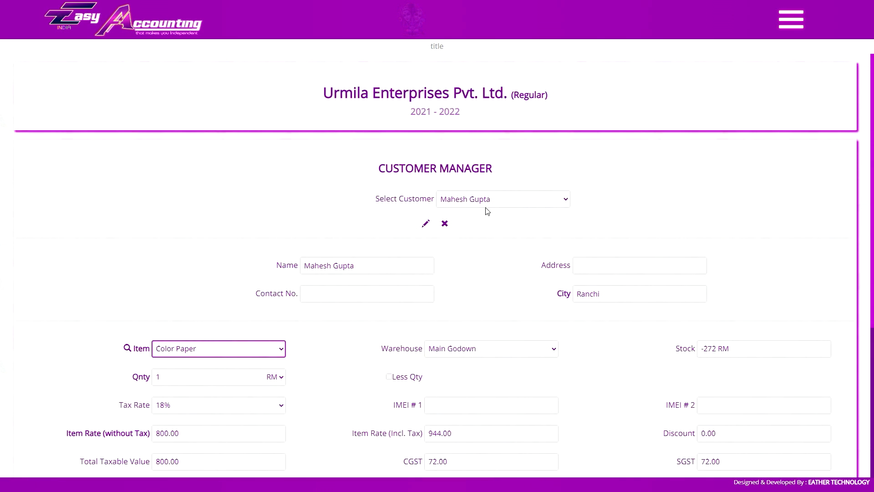
scroll(486, 208, down, 3)
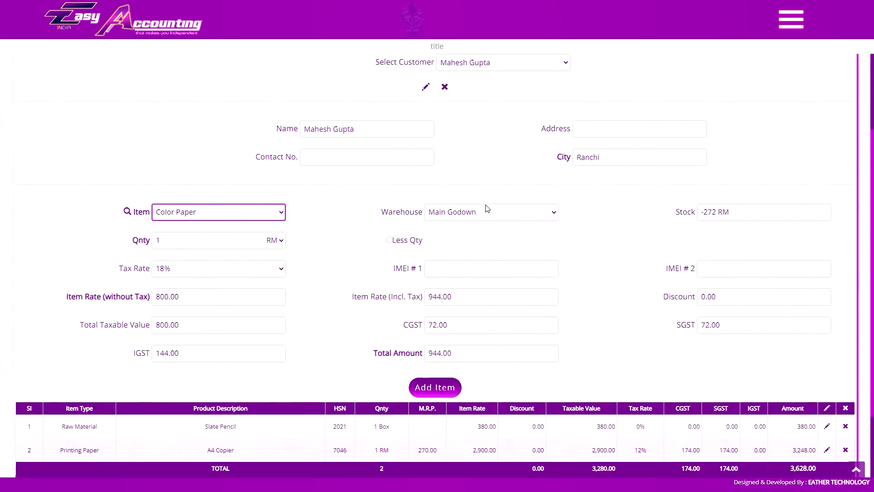
scroll(486, 207, up, 1)
scroll(492, 137, down, 1)
click(496, 68)
click(486, 113)
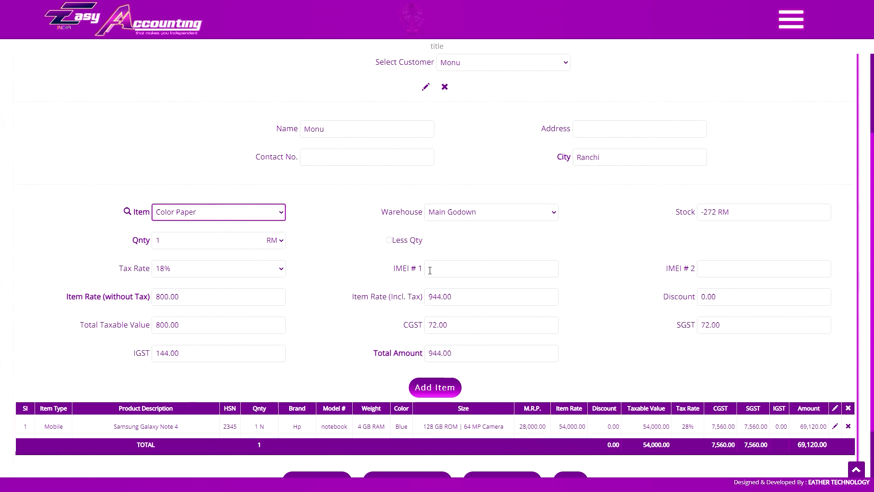
scroll(733, 371, down, 2)
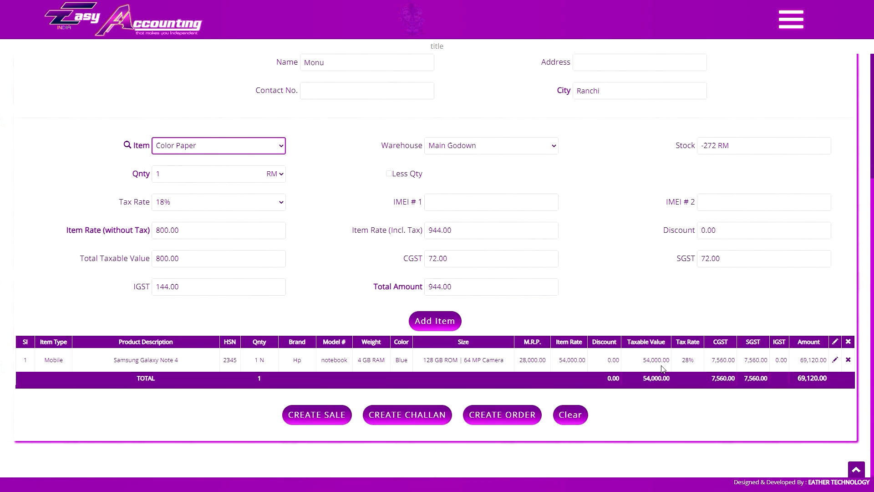
click(338, 417)
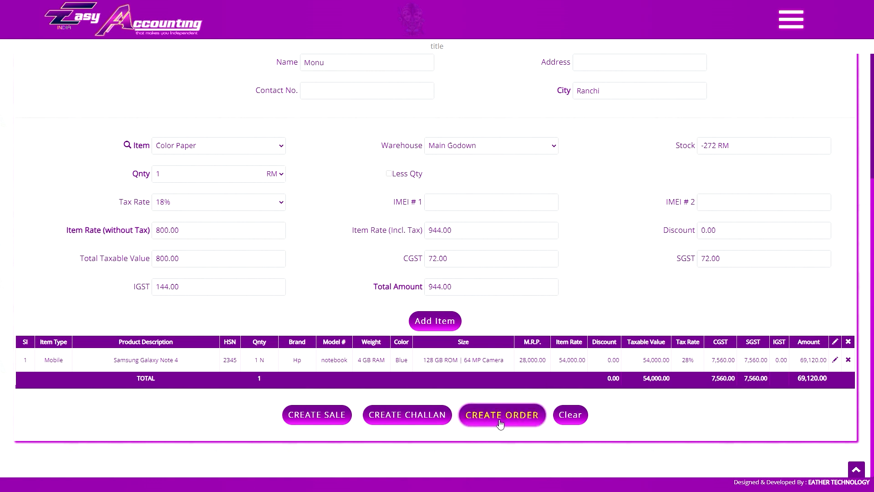
- Cancel clearing the invoice and open the sale invoice for the customer's items
click(567, 416)
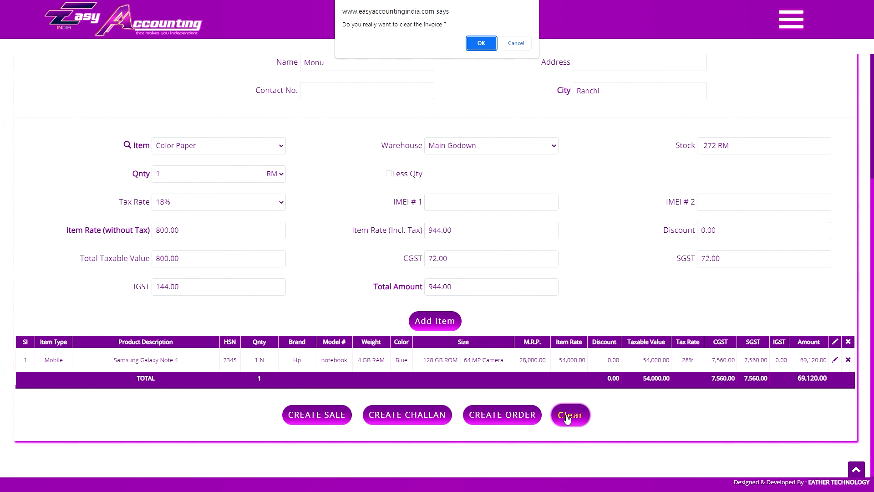
click(515, 43)
click(332, 415)
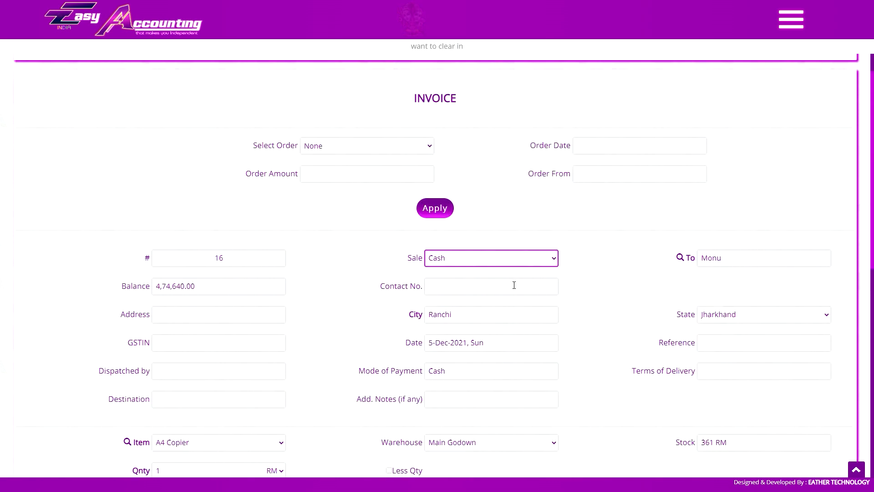
scroll(687, 189, down, 2)
scroll(464, 225, down, 6)
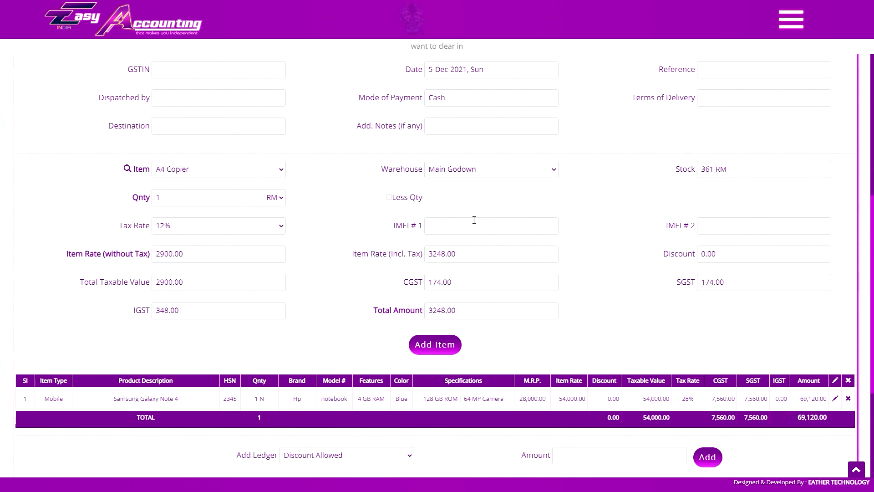
scroll(531, 252, up, 10)
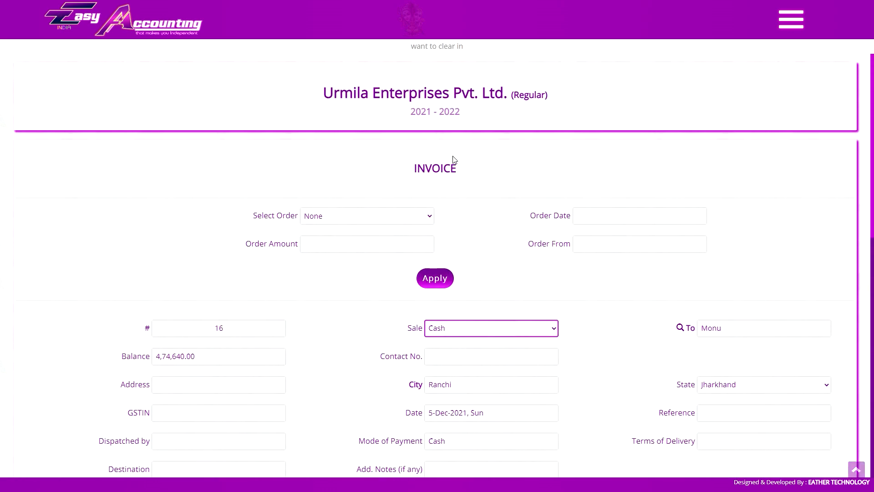
scroll(470, 193, down, 4)
- Enter 'main ro' as the buyer's address, then preview the invoice print and close it
click(259, 197)
text(main road)
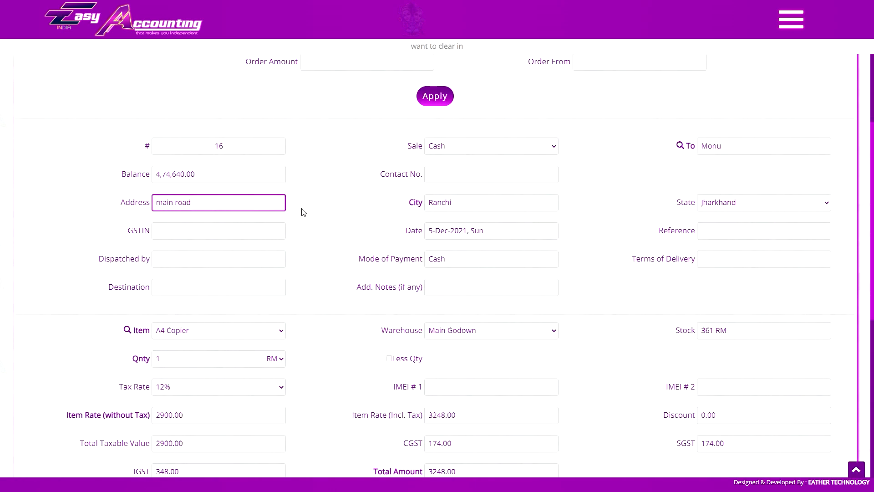
click(209, 232)
scroll(293, 253, down, 6)
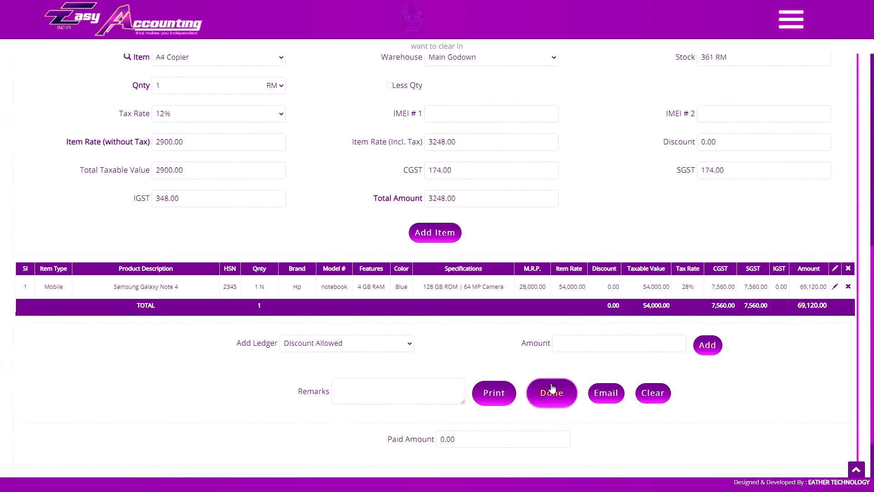
click(495, 394)
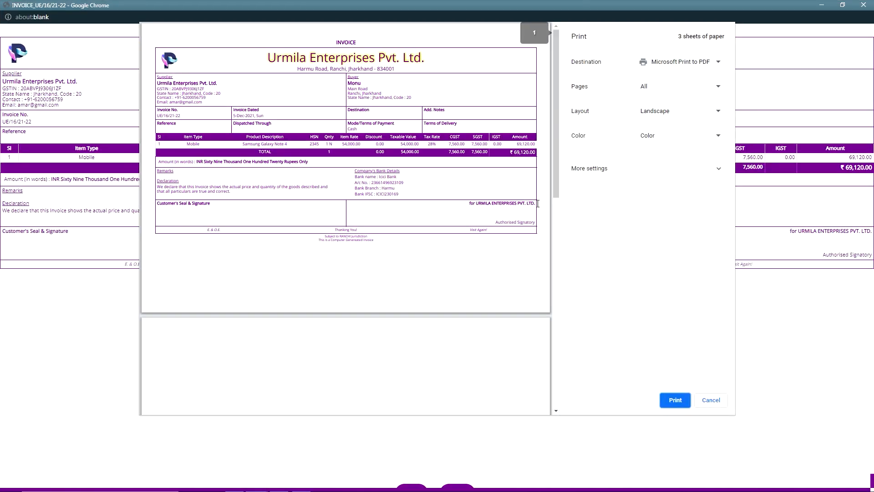
key(Escape)
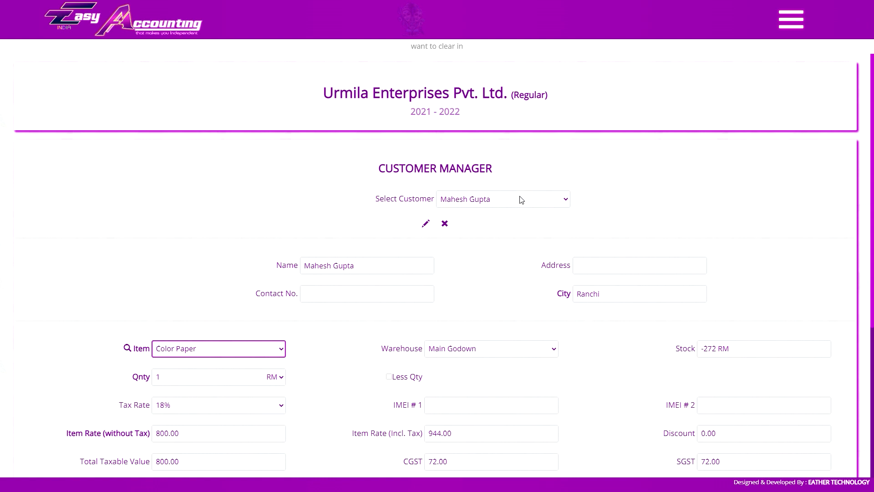
click(519, 199)
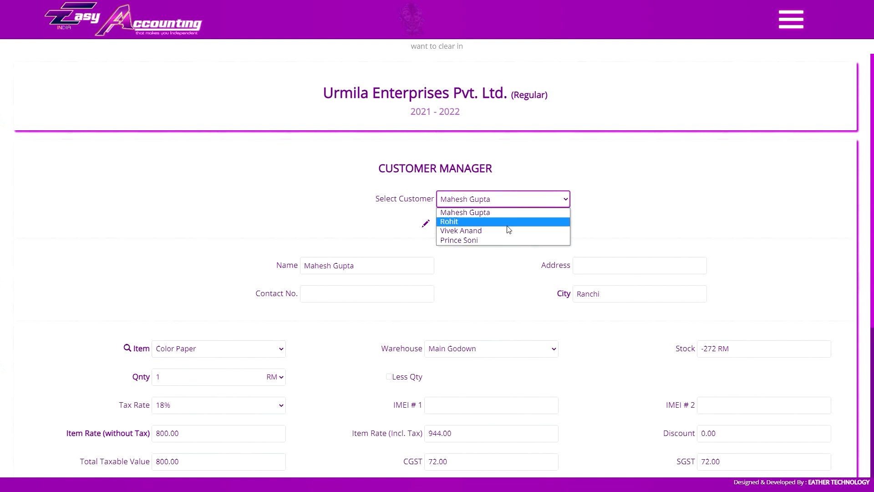
click(511, 206)
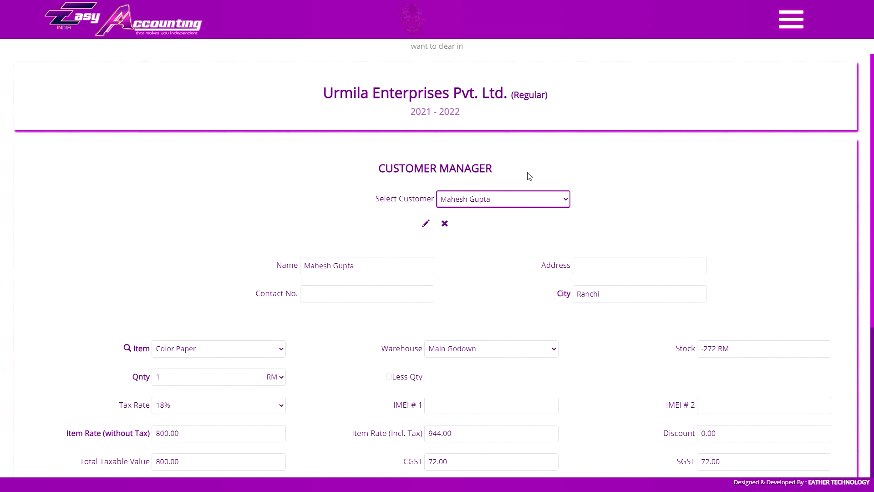
scroll(519, 150, down, 2)
click(512, 110)
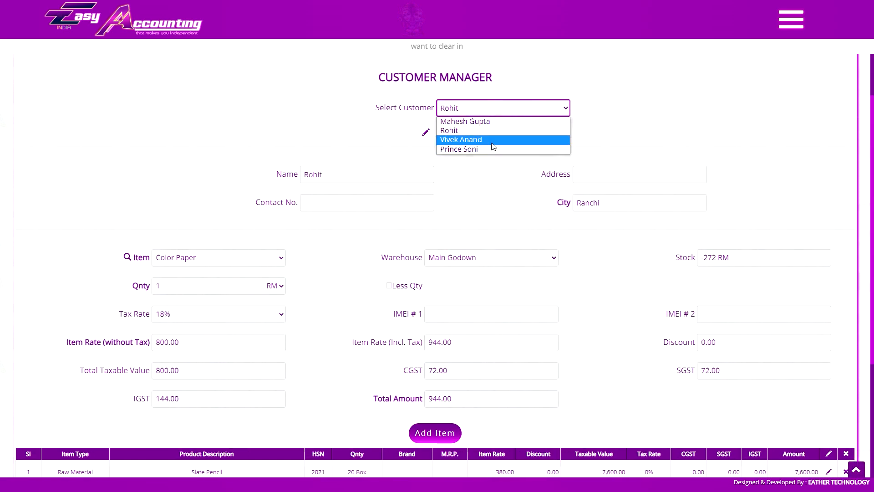
click(483, 132)
scroll(482, 131, down, 4)
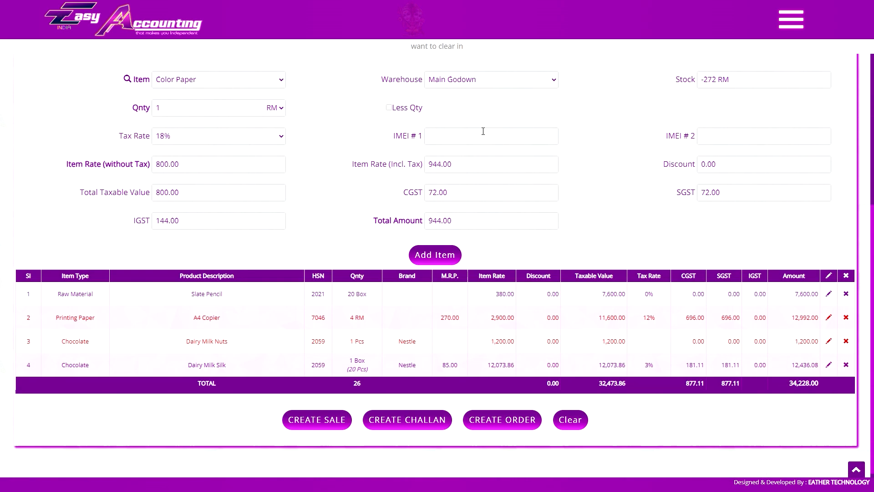
click(318, 415)
scroll(607, 208, down, 8)
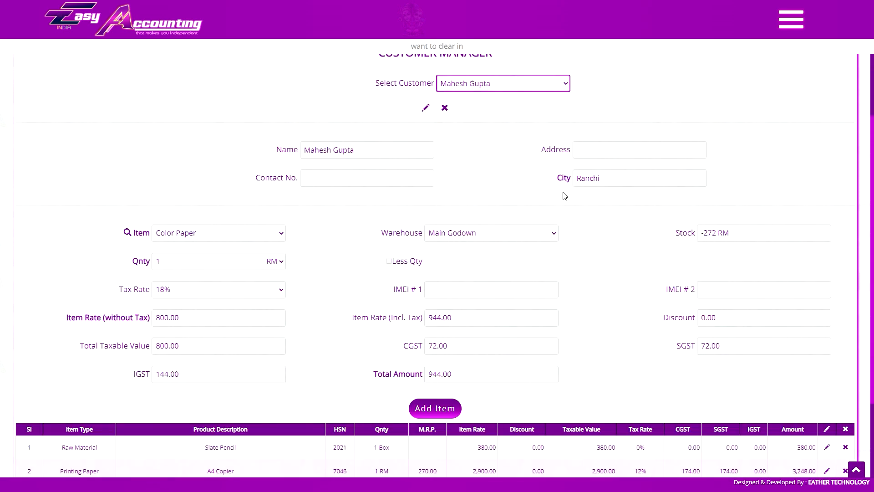
scroll(565, 196, down, 2)
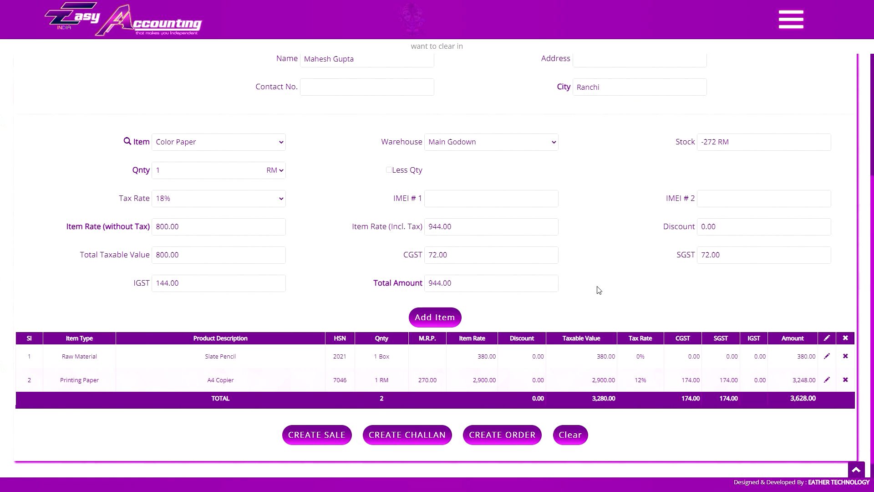
scroll(638, 423, up, 1)
scroll(648, 402, up, 4)
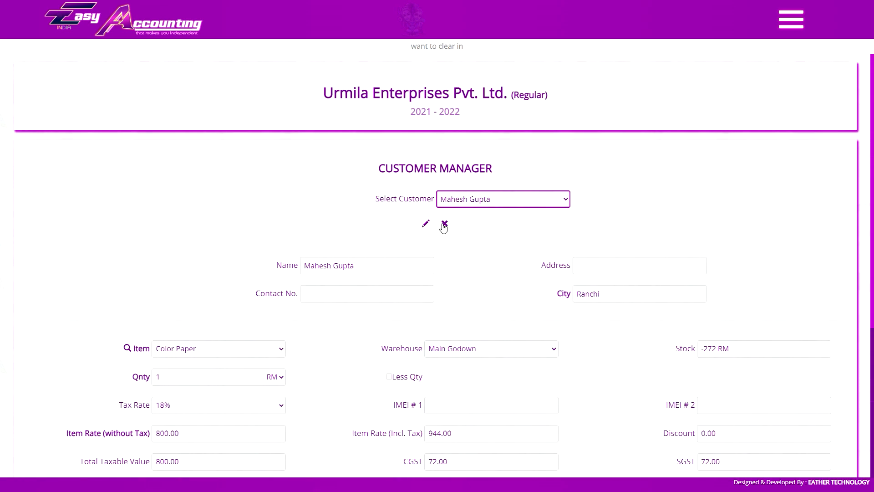
- Delete the current customer and load the next one from Select Customer
click(443, 224)
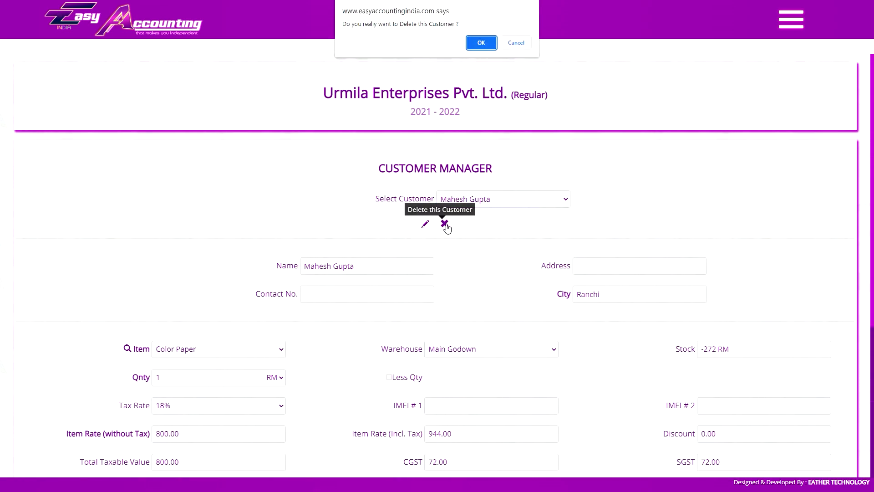
click(483, 42)
click(492, 201)
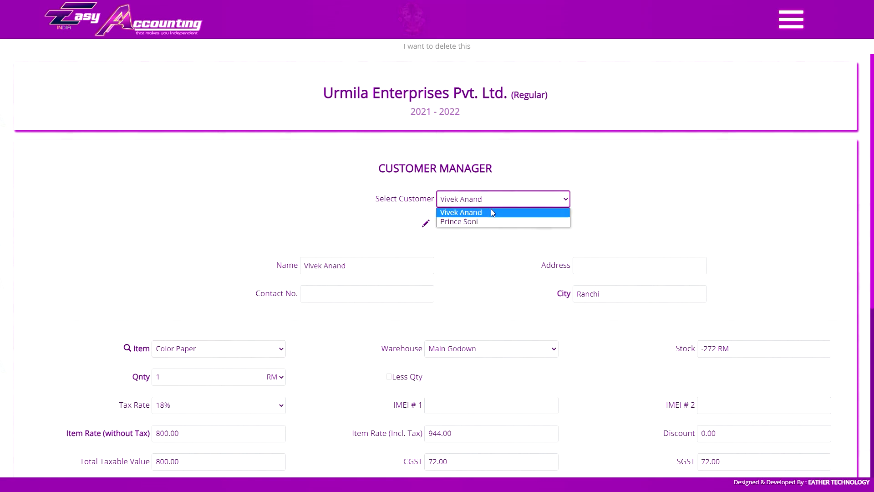
click(494, 212)
- Review the loaded customer's item lines and select its name for replacement
scroll(480, 288, down, 4)
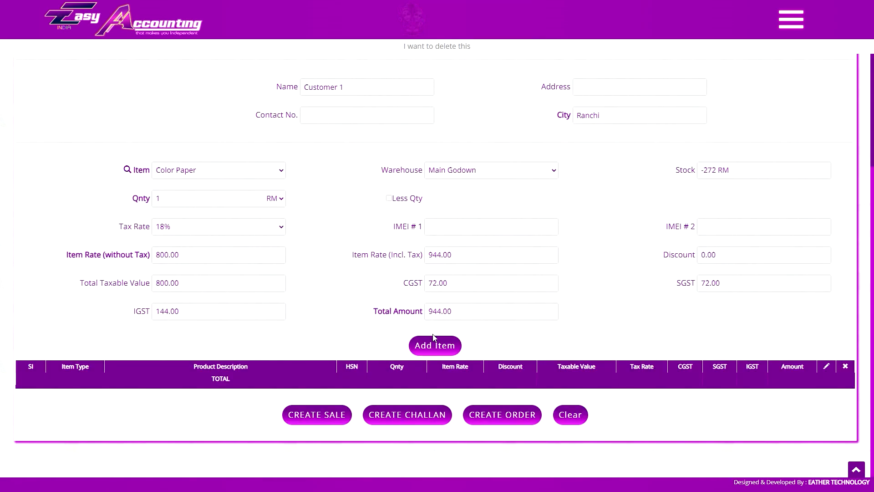
scroll(479, 289, down, 1)
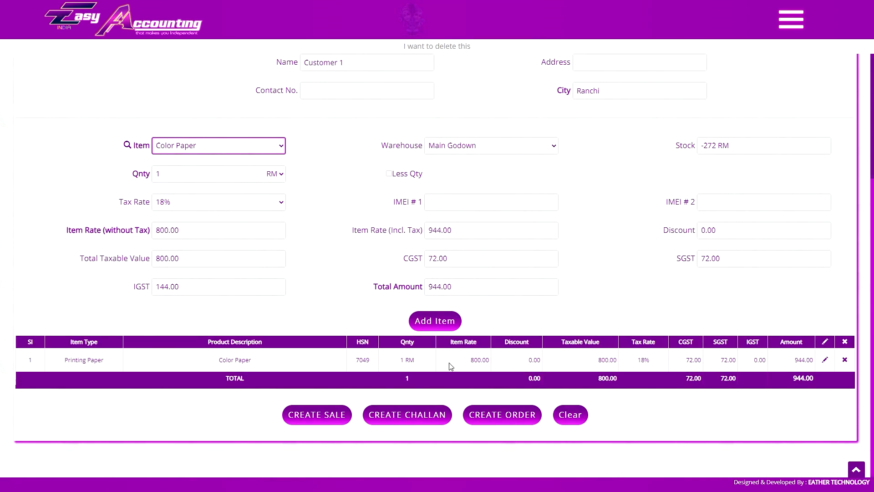
scroll(450, 367, up, 2)
scroll(426, 212, down, 1)
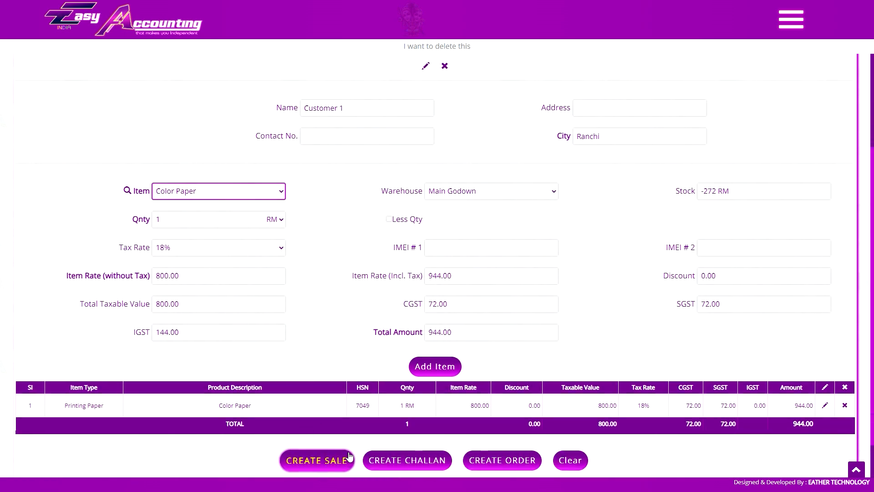
scroll(369, 271, up, 3)
triple_click(360, 266)
- Finish naming it cash sale and add Dairy Milk Nuts, Dairy Milk Silk, Slate Pencil and Dairy Milk Silk
text(cash sale)
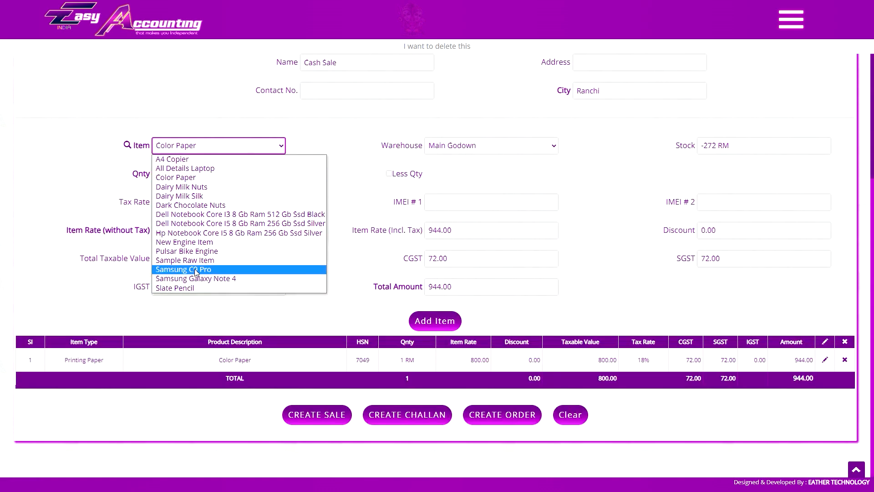
click(172, 158)
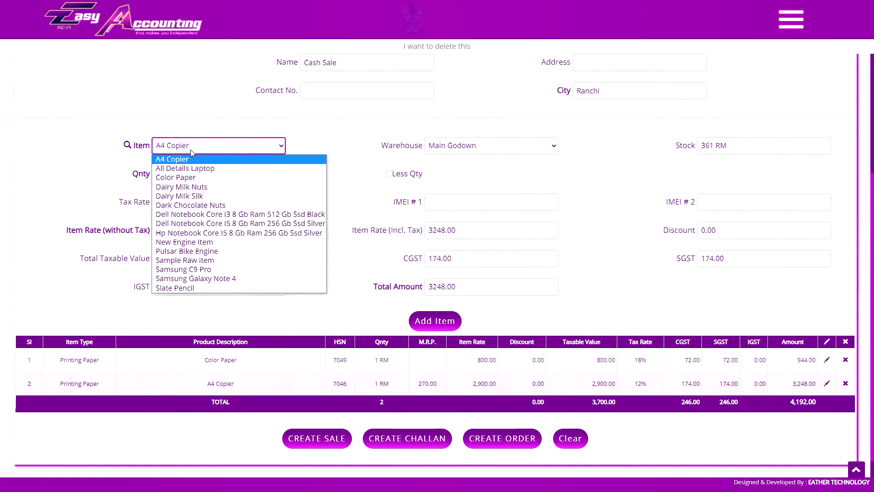
click(181, 186)
click(219, 145)
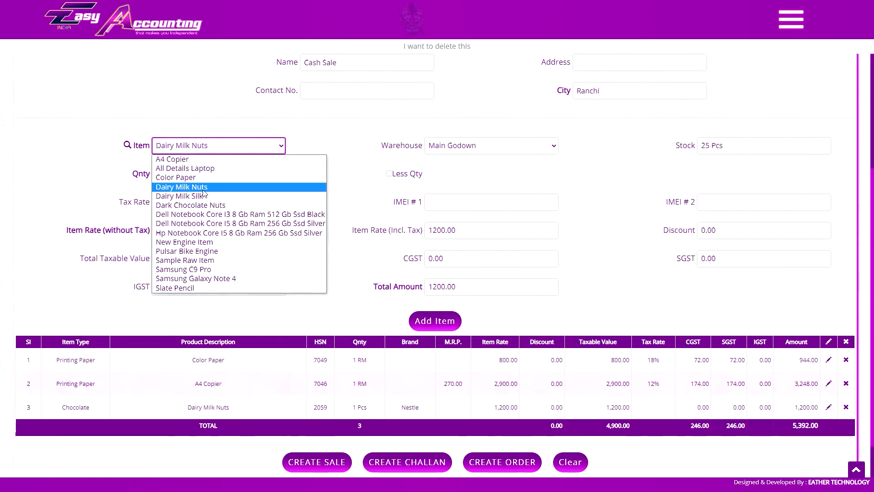
click(182, 195)
click(435, 322)
click(219, 73)
click(178, 216)
click(216, 142)
click(182, 192)
click(435, 327)
- Create the Cash Sale of six items totalling 5,896.00
scroll(435, 327, down, 3)
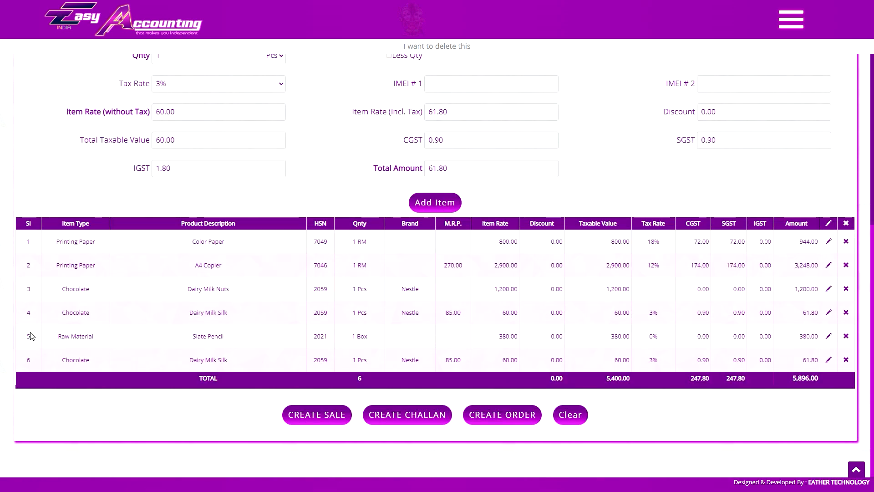
click(319, 414)
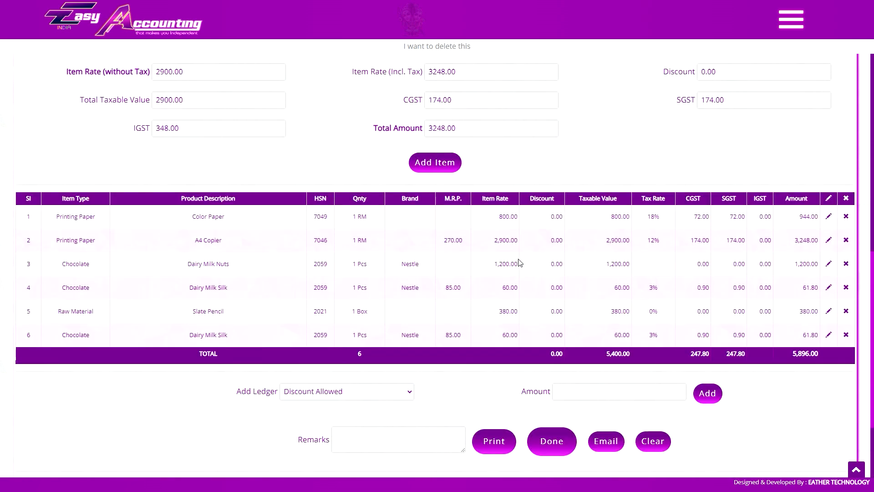
scroll(520, 263, up, 3)
scroll(252, 152, up, 4)
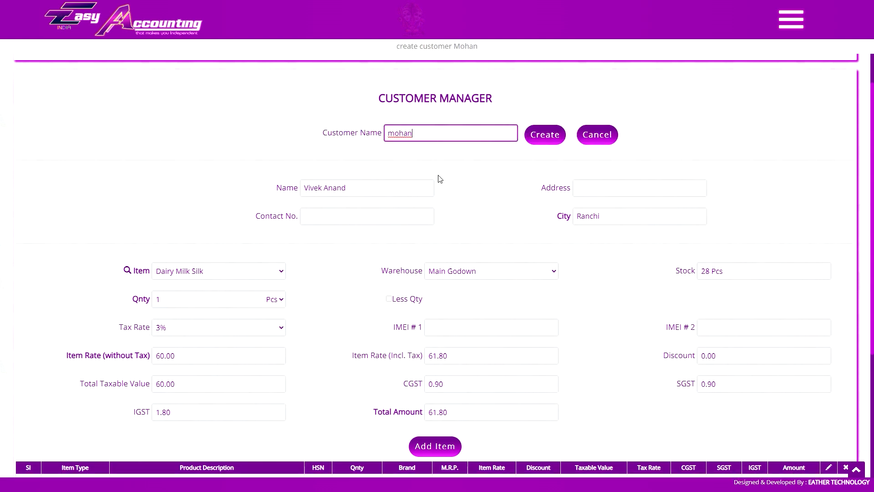
- Save the new customer, confirm it in the list, and begin its address and contact number
click(561, 134)
click(509, 133)
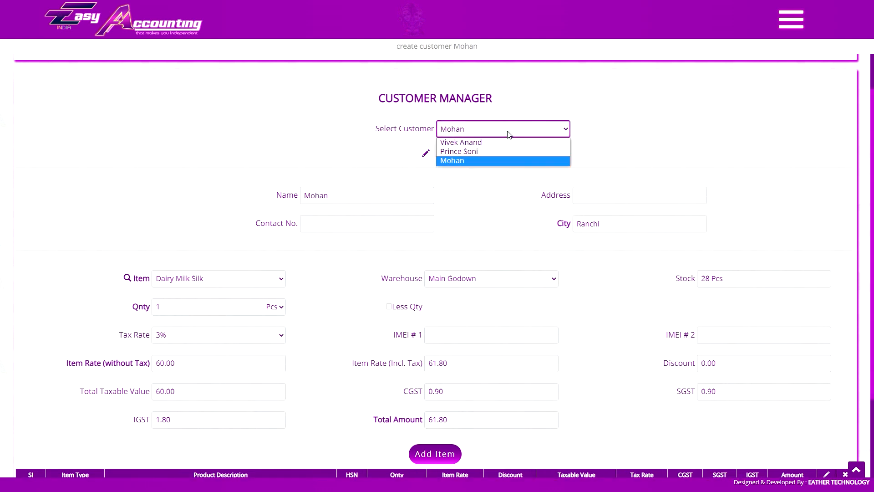
click(508, 132)
click(595, 191)
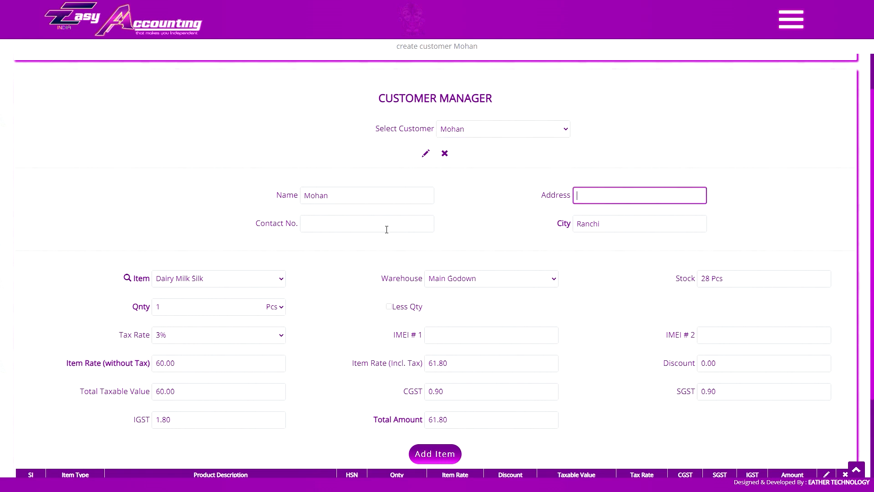
click(352, 236)
click(301, 226)
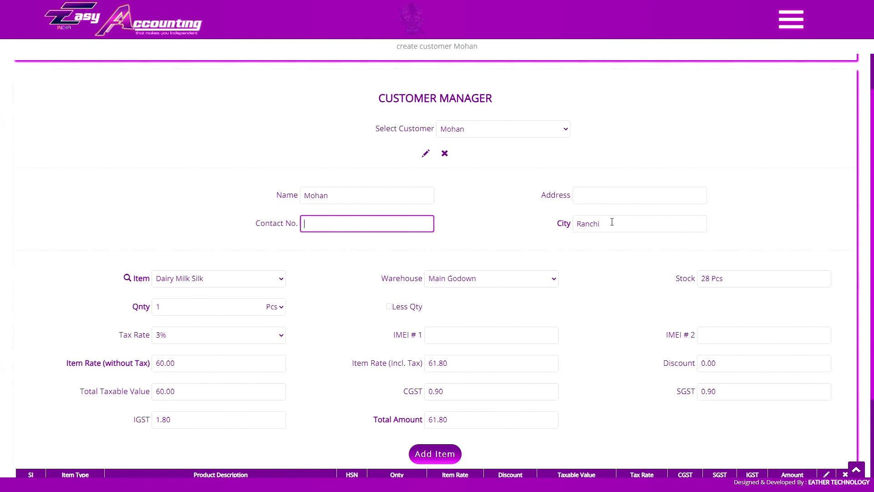
- Add a Dairy Milk Silk line at the tax-inclusive rate 61.80 to the bill
scroll(612, 222, down, 2)
click(256, 190)
click(241, 194)
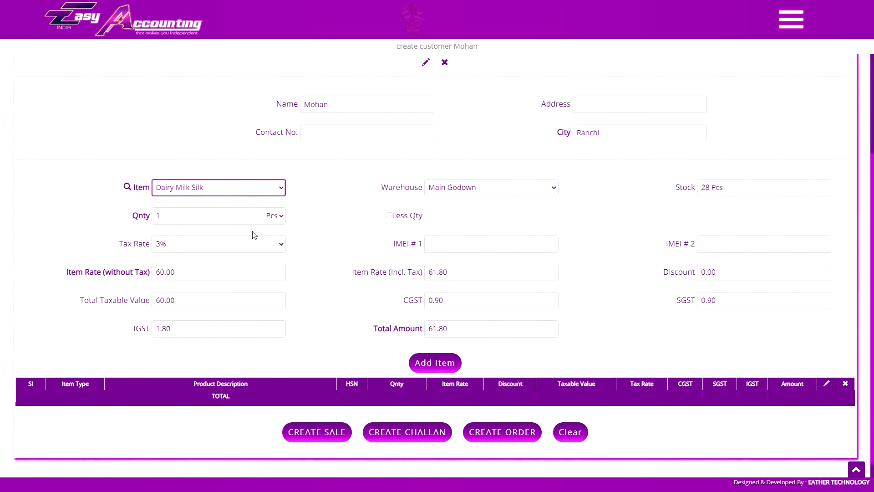
click(518, 273)
scroll(624, 261, down, 1)
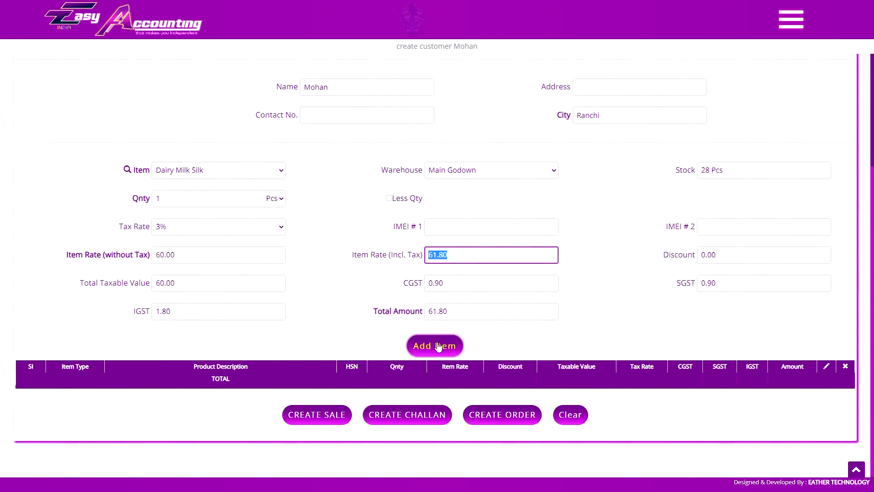
click(438, 346)
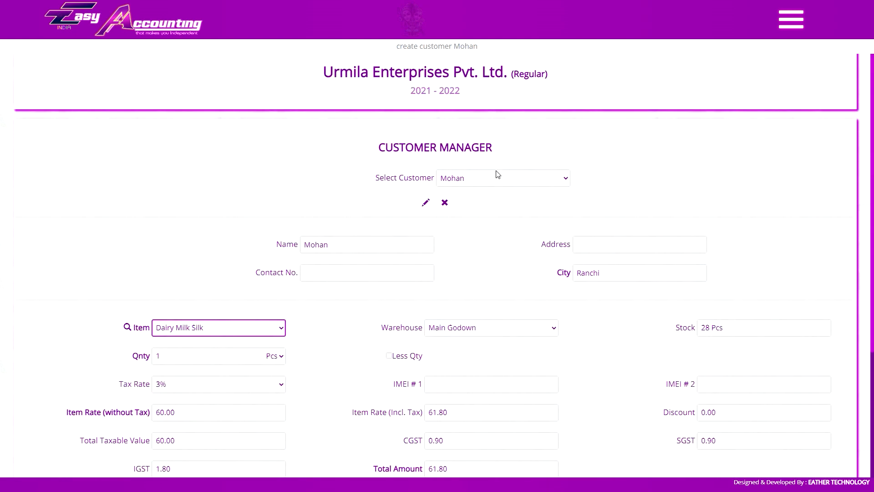
- Switch to another existing customer whose three-item bill totals 1,36,941.00
click(497, 177)
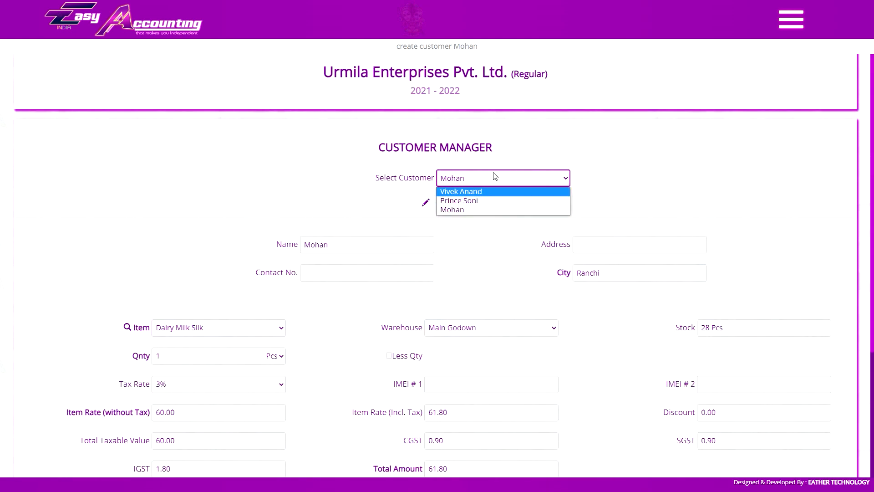
click(496, 176)
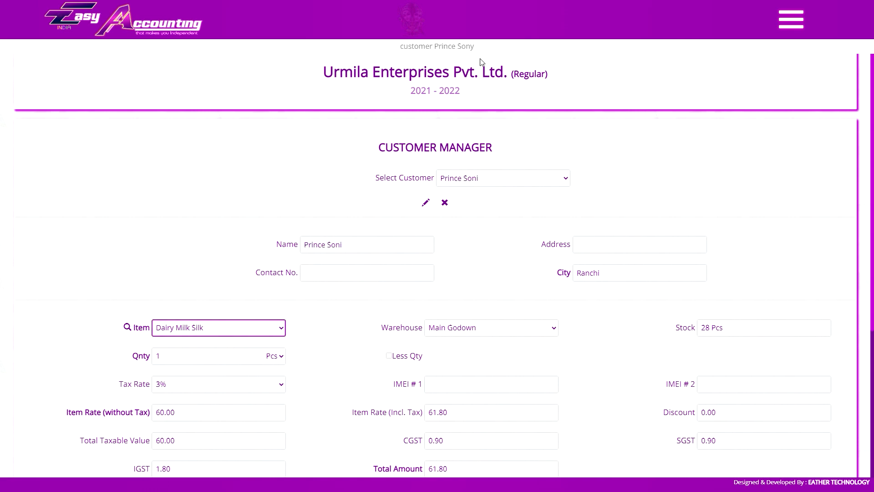
scroll(478, 205, down, 5)
scroll(507, 262, up, 5)
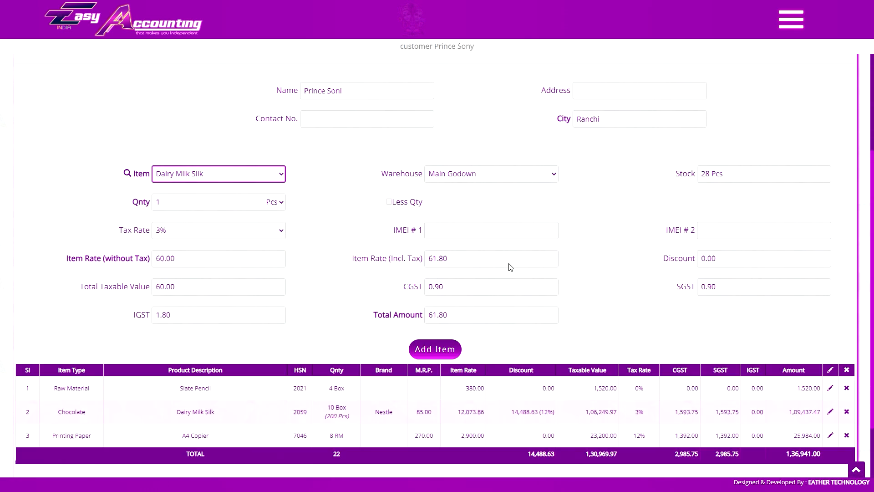
click(791, 20)
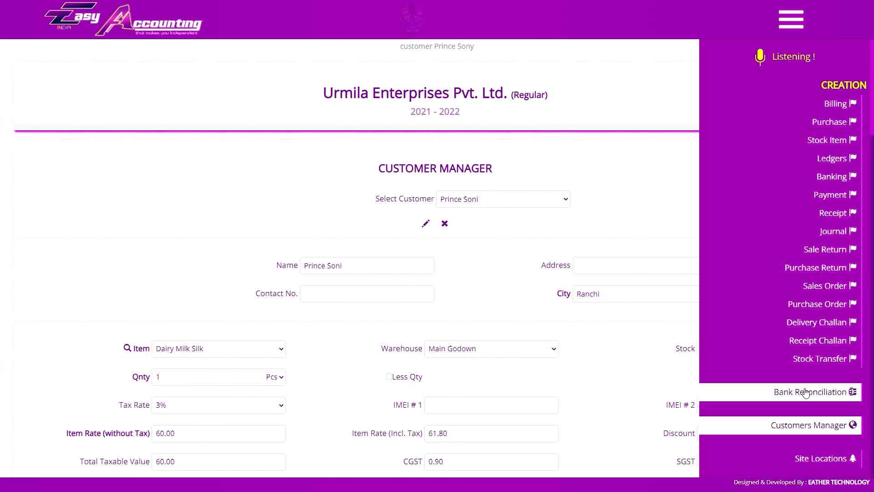
- Review the 1-Apr-2021 to 31-Mar-2022 payments list: 25 payments totalling 4,49,200.00
click(805, 392)
scroll(660, 315, down, 8)
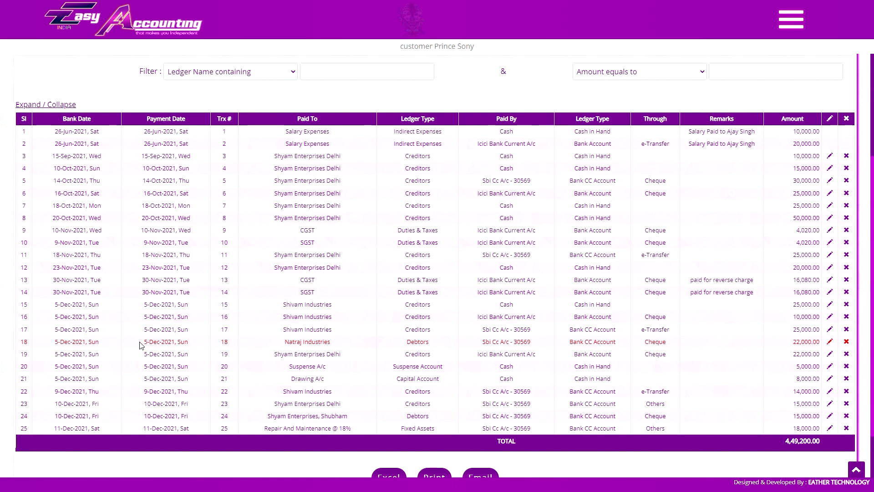
scroll(481, 299, up, 2)
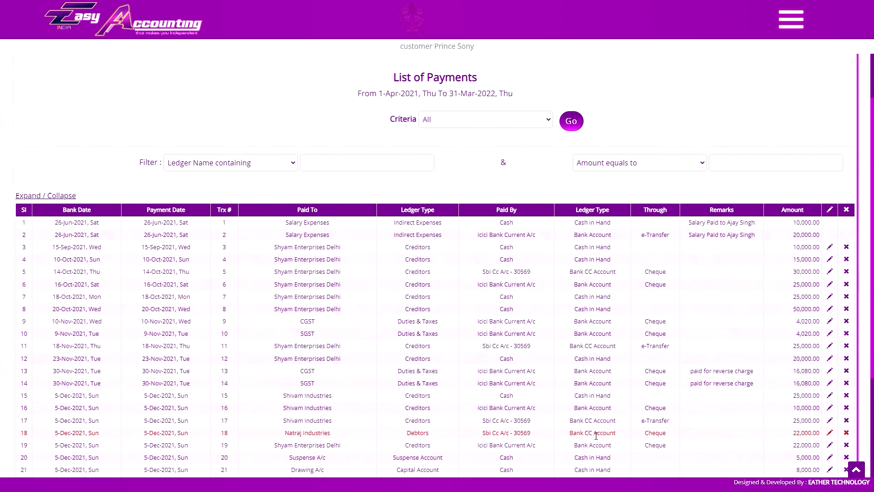
scroll(481, 331, down, 3)
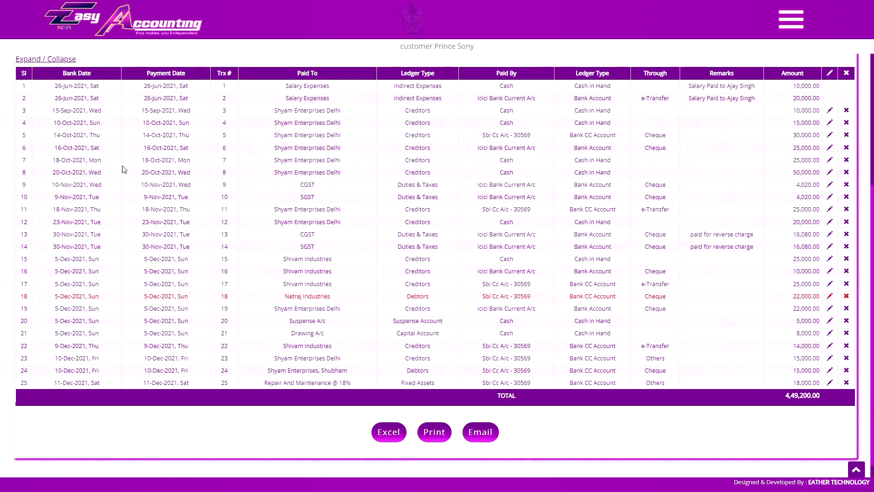
scroll(122, 169, up, 1)
click(791, 20)
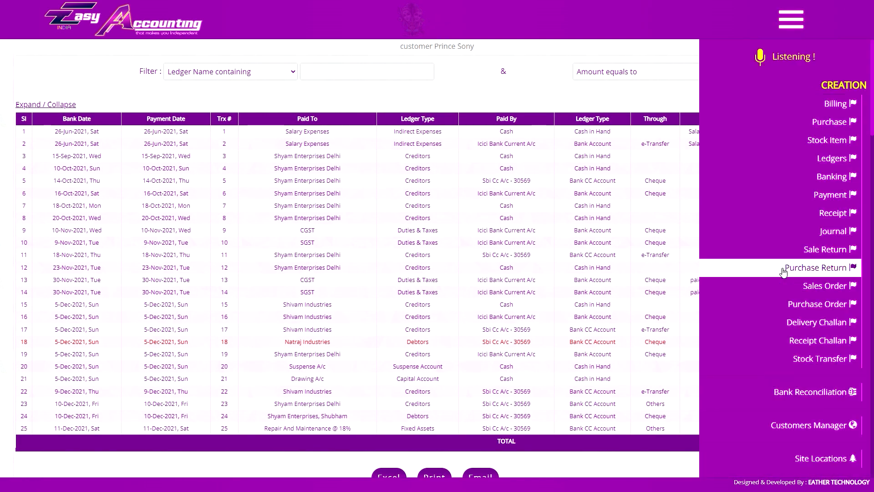
- Set Bank Reconciliation to Icici Bank Current A/c, criteria By Month, month December
click(794, 395)
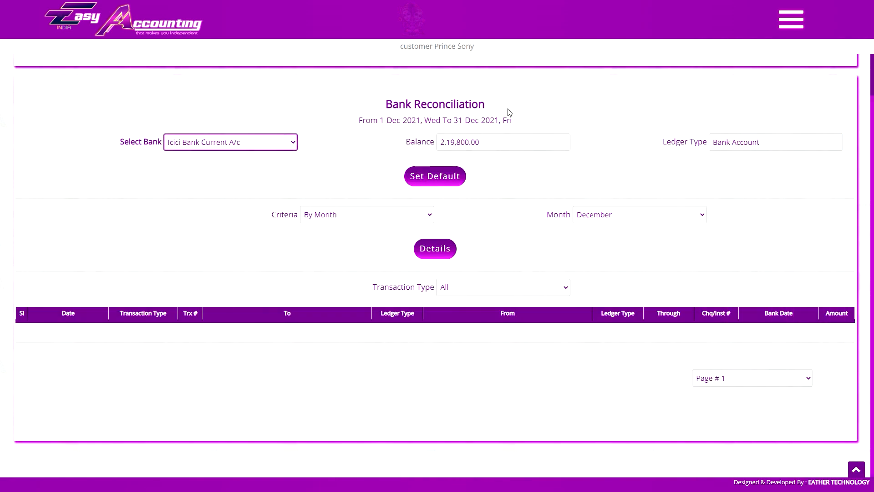
click(295, 142)
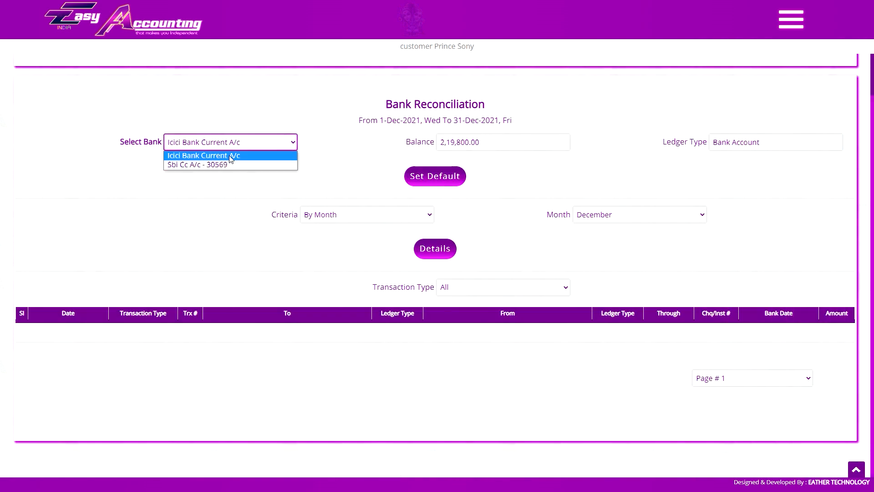
click(231, 155)
click(619, 215)
click(367, 214)
click(260, 215)
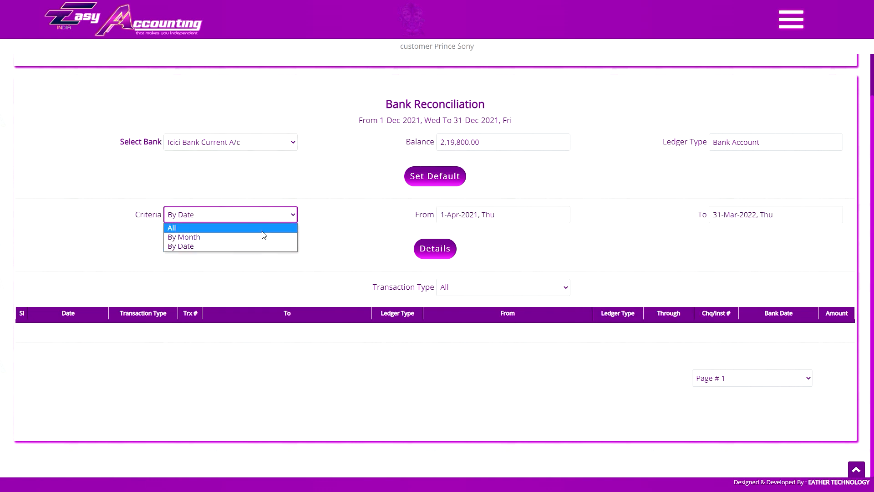
click(263, 236)
click(618, 214)
click(612, 335)
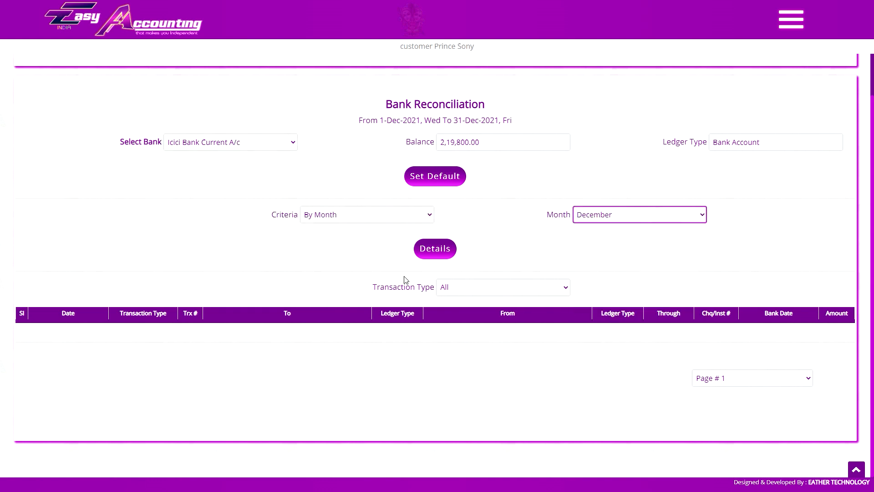
- Keep all transaction types and load the seven December 2021 transactions
click(456, 288)
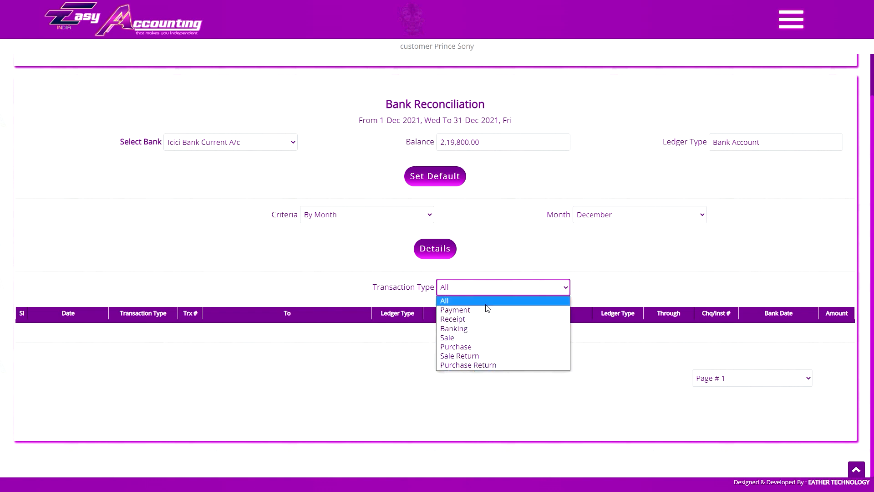
click(463, 301)
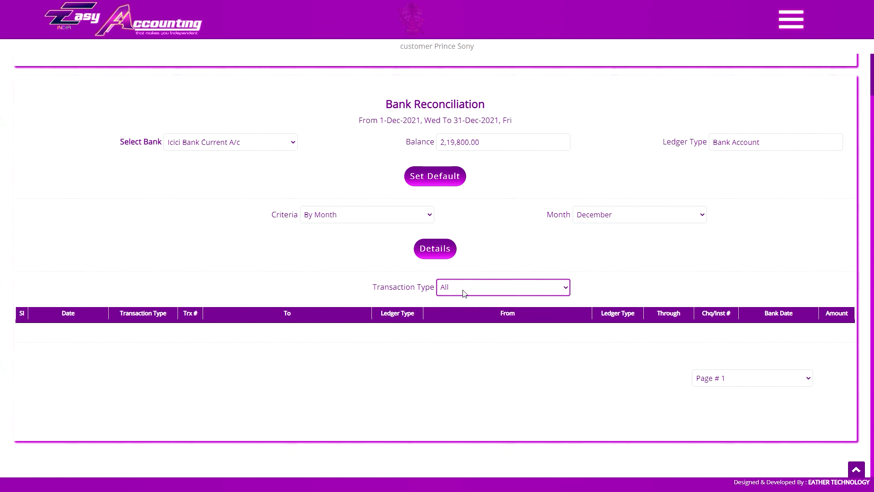
click(447, 253)
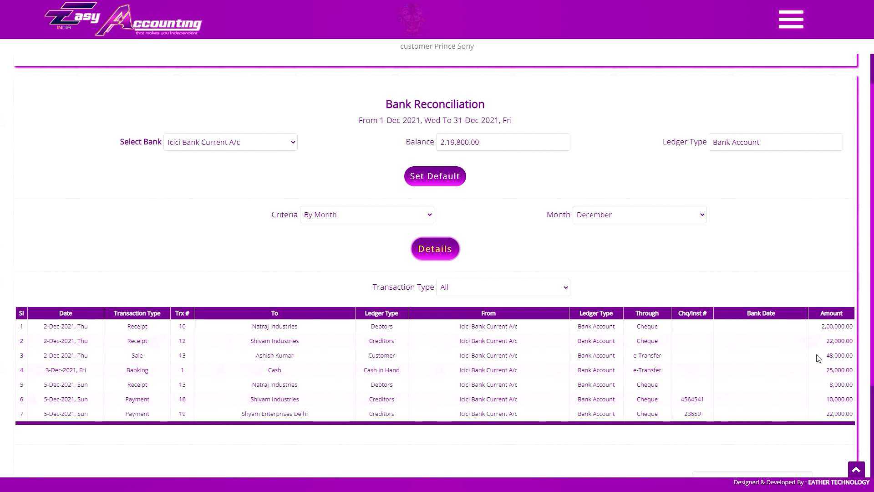
click(757, 327)
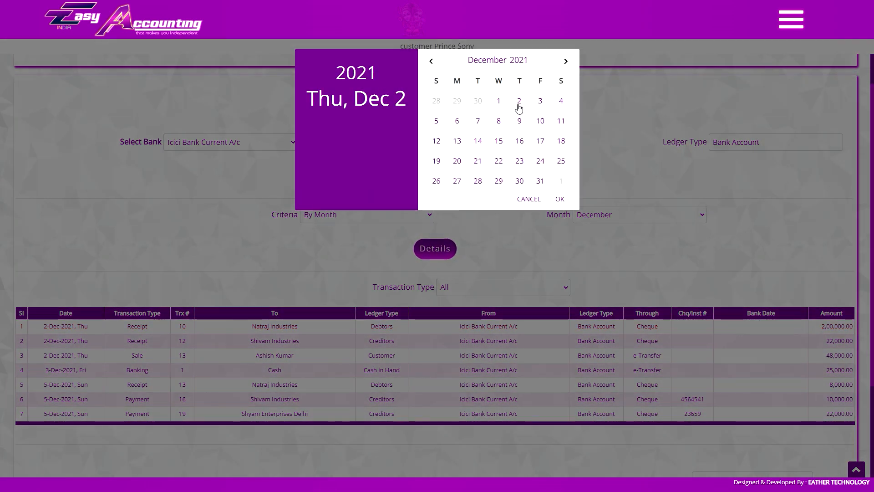
- Set bank dates for rows 1-4 to 2, 8, 9 and 3 December 2021
click(559, 199)
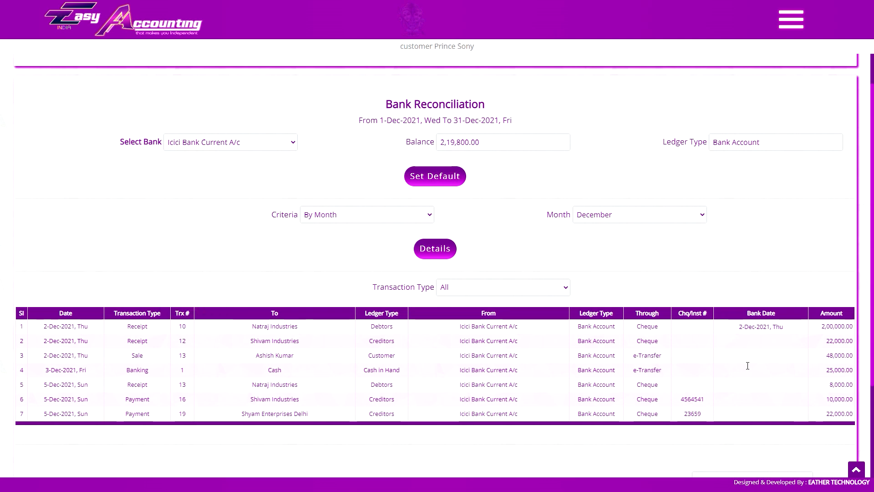
click(756, 341)
click(499, 121)
click(559, 199)
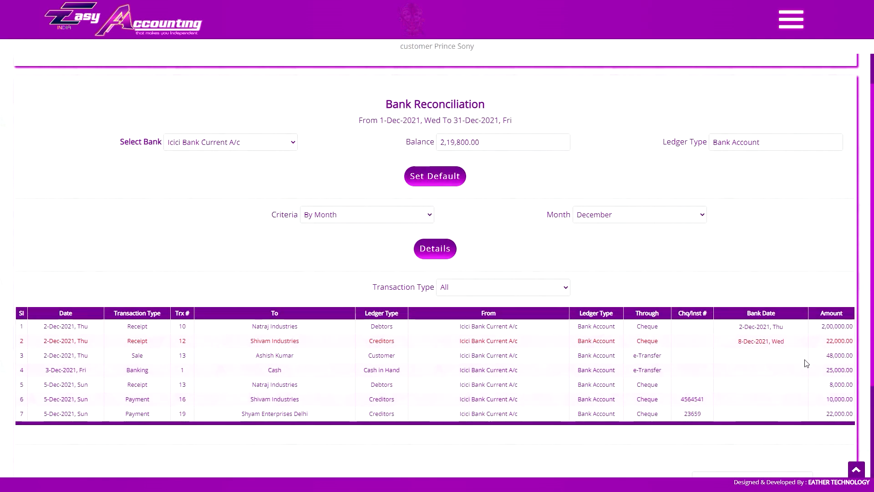
click(772, 355)
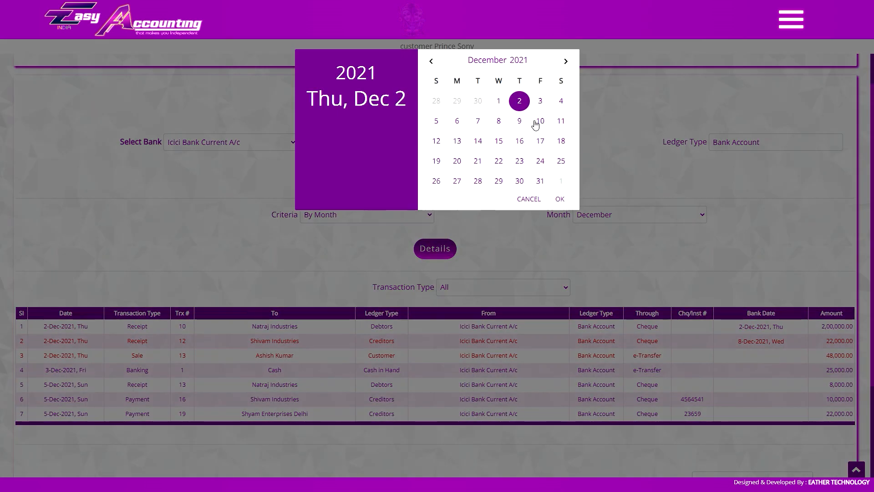
click(519, 120)
click(559, 199)
click(760, 370)
click(559, 199)
click(745, 386)
- Set bank dates for rows 5-7 to 5, 15 and 20 December 2021
click(559, 198)
click(755, 401)
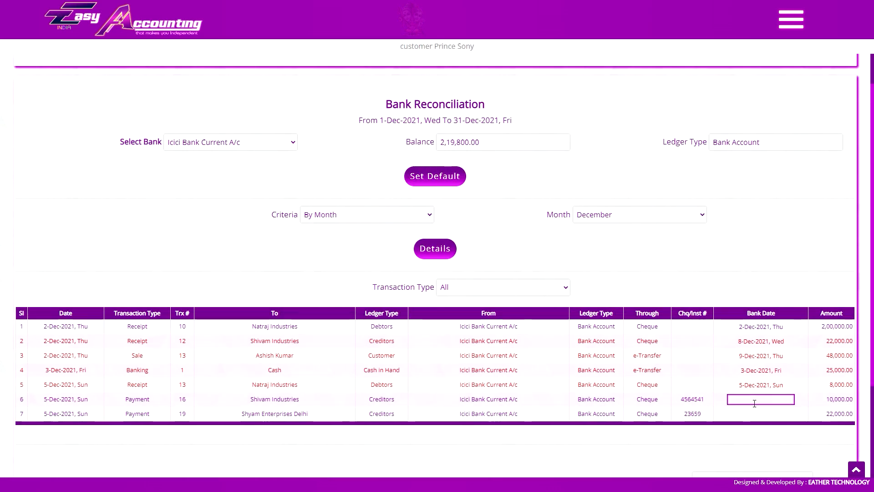
click(498, 140)
click(559, 198)
click(757, 413)
click(457, 160)
click(559, 198)
scroll(520, 392, down, 3)
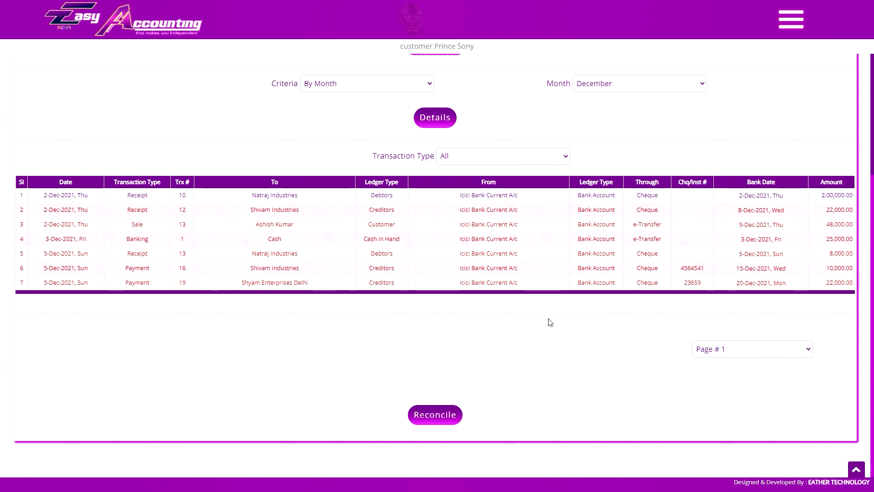
scroll(565, 272, down, 5)
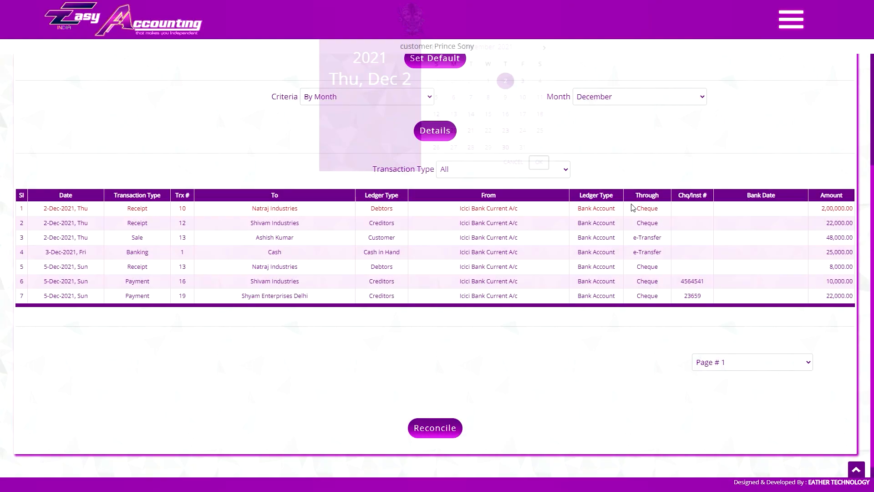
- Revise bank dates for rows 2-6 to 3, 10, 10, 6 and 10 December
click(764, 223)
click(540, 101)
click(559, 199)
click(767, 237)
click(540, 121)
click(560, 199)
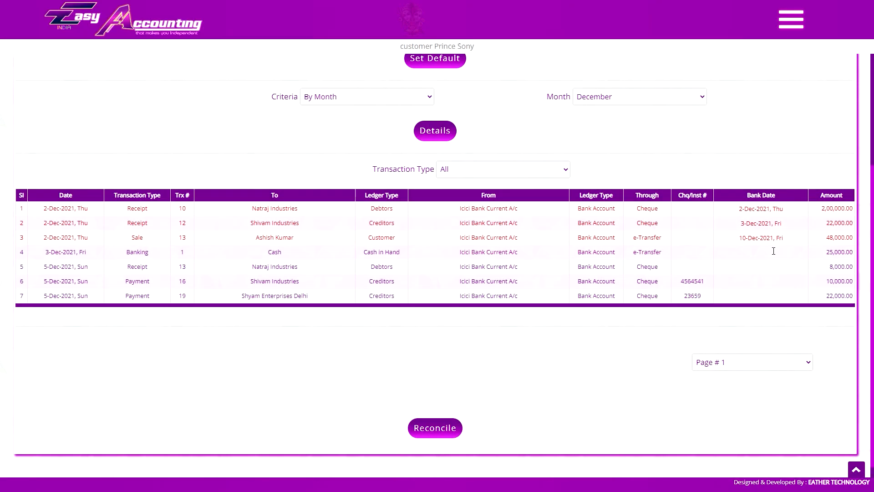
click(774, 252)
click(540, 121)
click(560, 199)
click(764, 267)
click(457, 121)
click(559, 198)
click(765, 281)
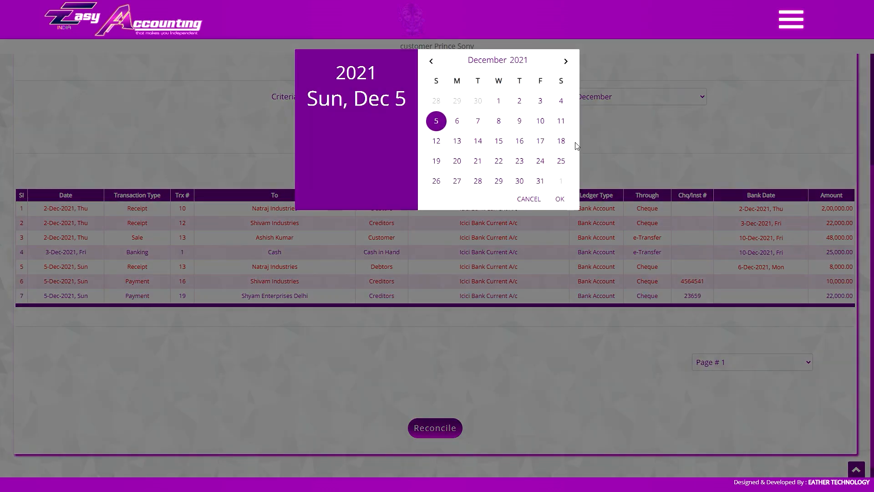
click(540, 121)
click(559, 199)
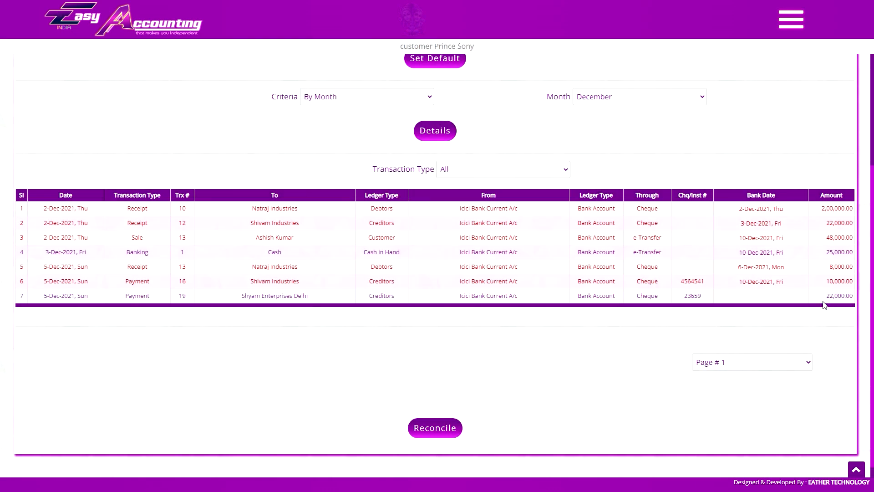
- Give the Shyam Enterprises Delhi payment bank date 2-Jan-2022 and reconcile December
click(755, 296)
click(566, 60)
click(433, 120)
click(559, 199)
click(441, 427)
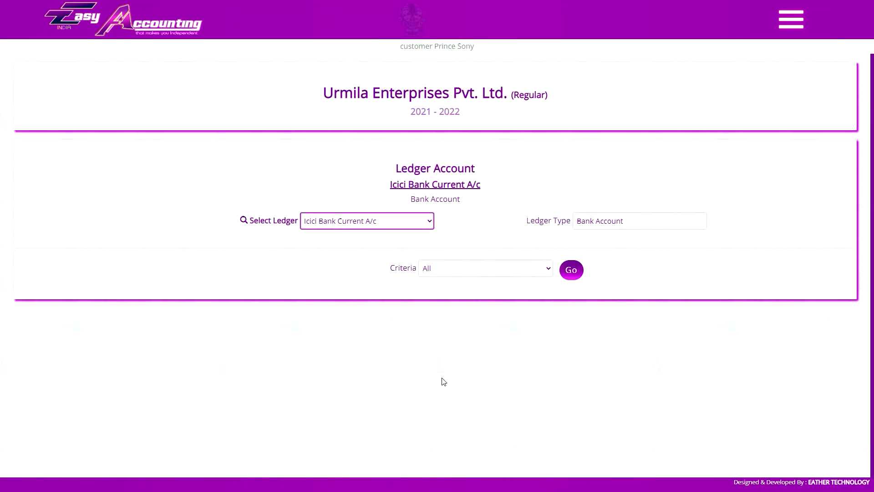
- Load the Icici Bank Current A/c ledger by month for December
click(570, 270)
scroll(481, 192, down, 3)
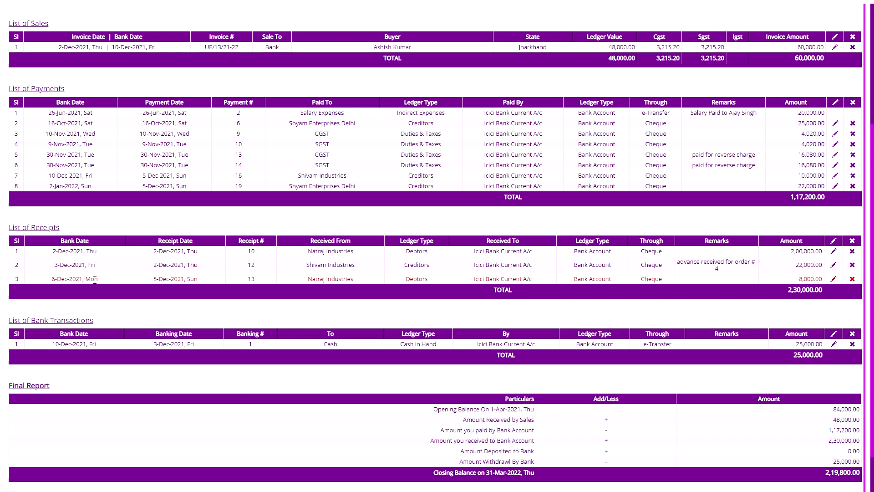
click(463, 286)
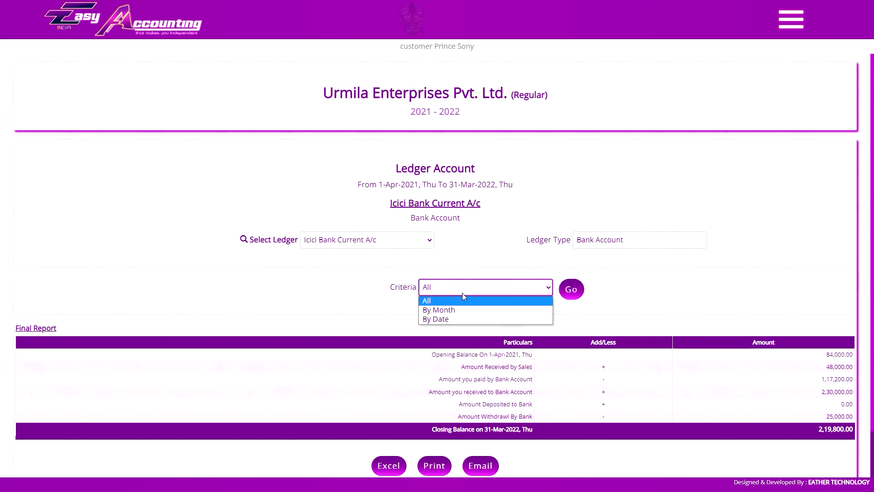
click(462, 306)
click(644, 287)
click(637, 402)
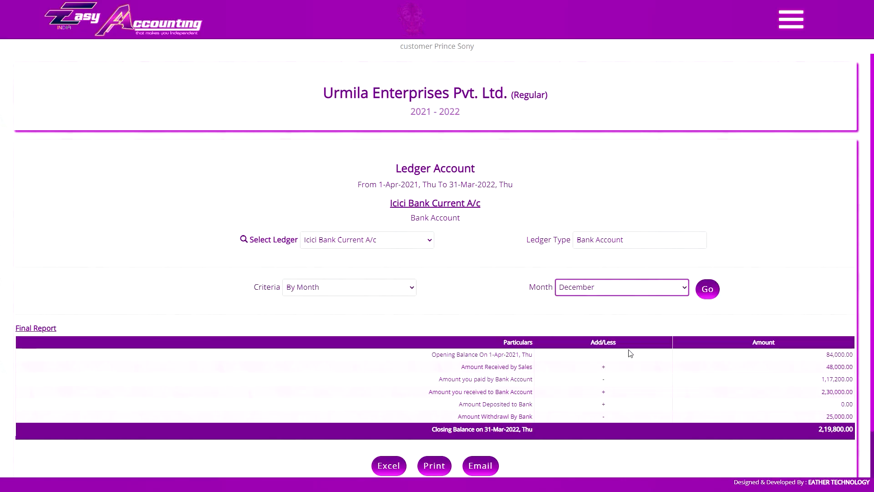
click(708, 290)
- Switch the ledger month to January and load that report
scroll(533, 236, down, 5)
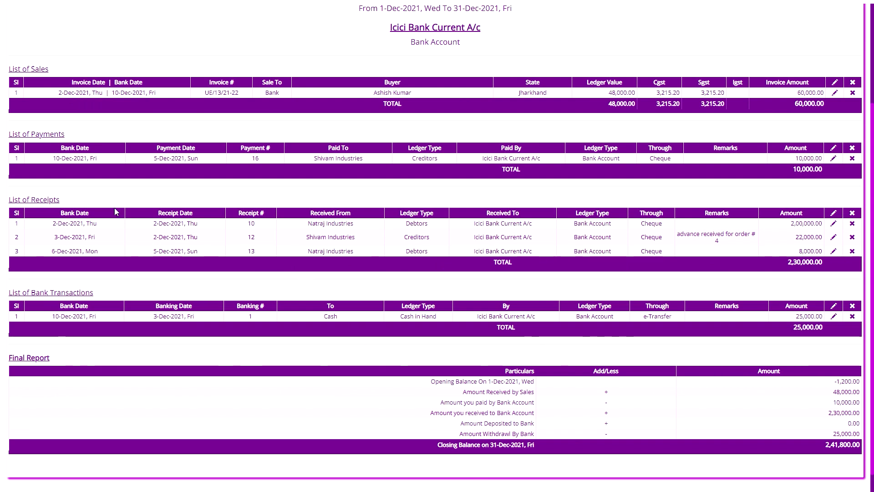
scroll(531, 182, up, 1)
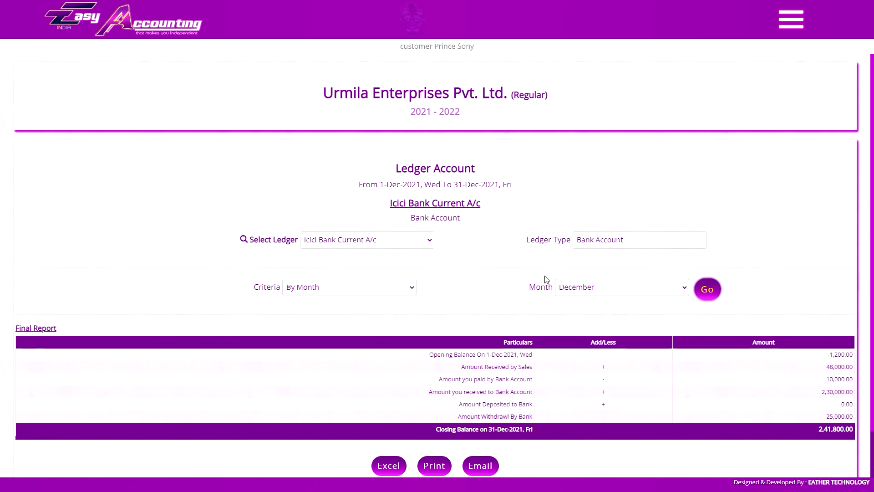
click(622, 287)
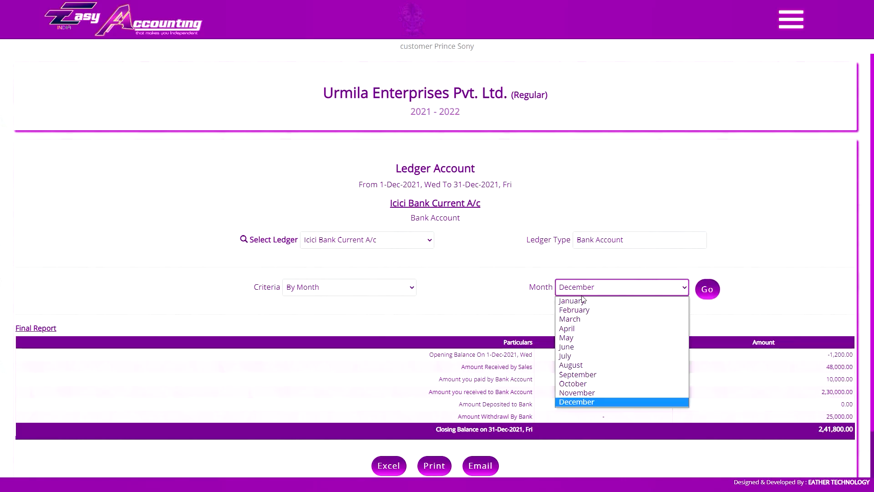
click(569, 302)
click(707, 290)
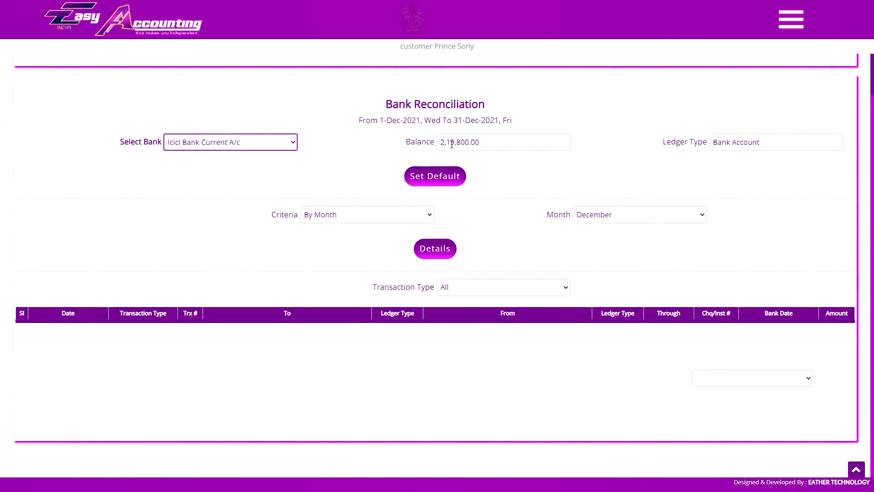
- Make Sbi Cc A/c - 30569 the default bank, showing balance -5,48,000.00
click(240, 139)
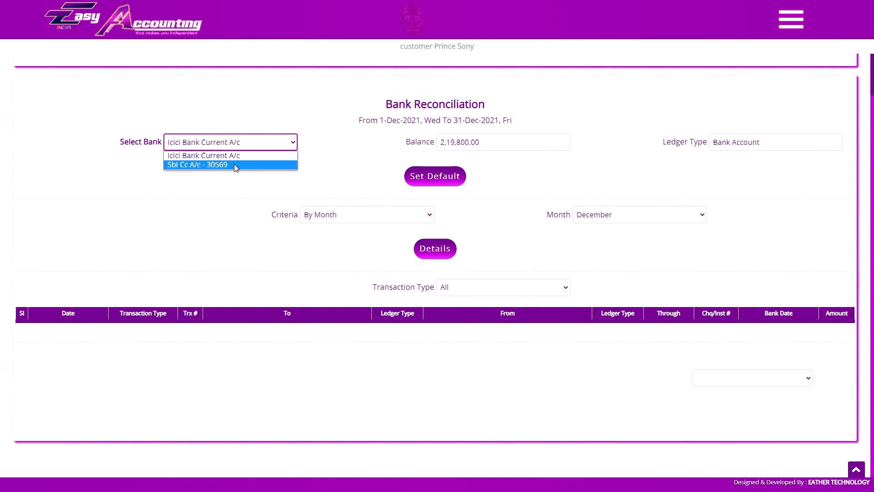
click(235, 164)
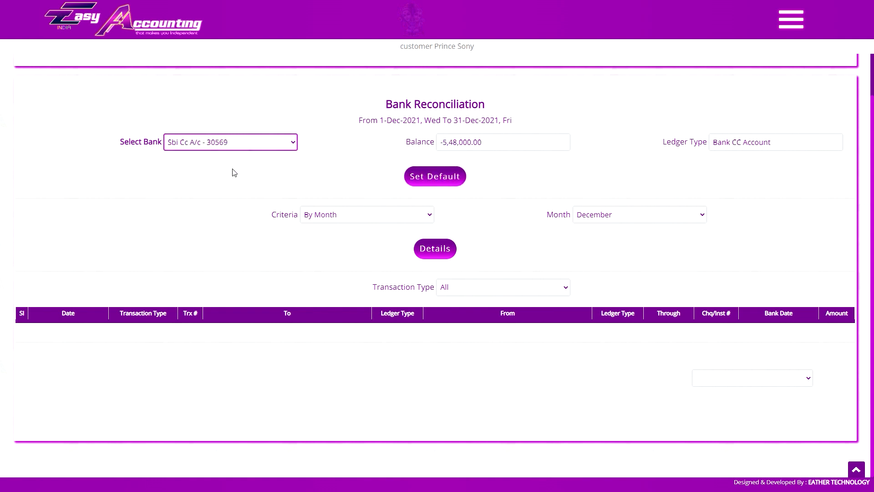
click(222, 143)
click(234, 143)
click(445, 179)
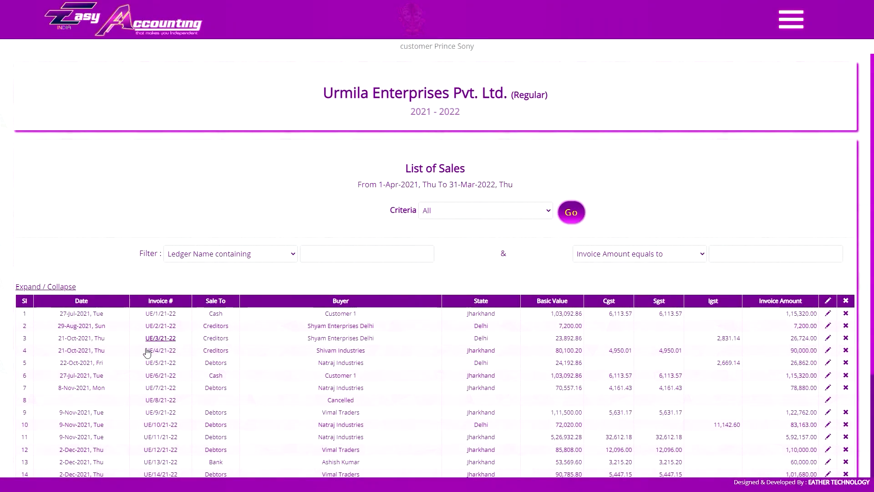
click(160, 438)
scroll(302, 219, down, 10)
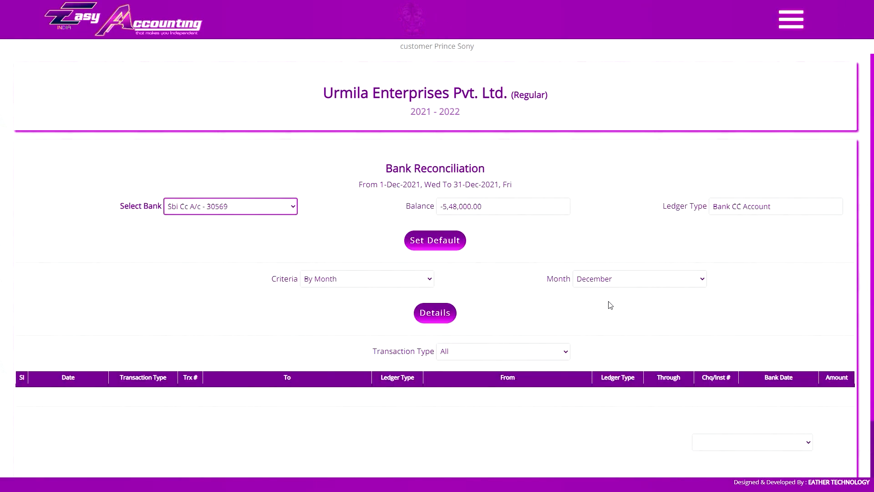
scroll(610, 305, down, 1)
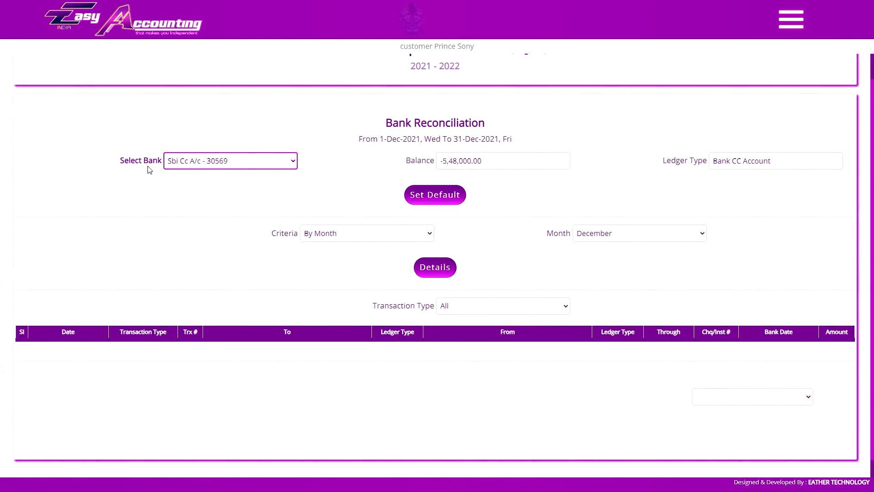
- Set the reconciliation period criteria to By Month for December
click(301, 100)
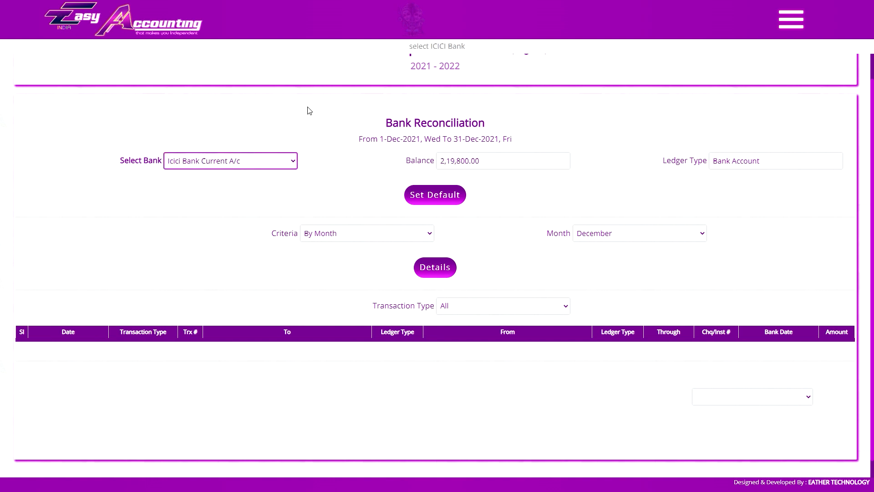
click(391, 233)
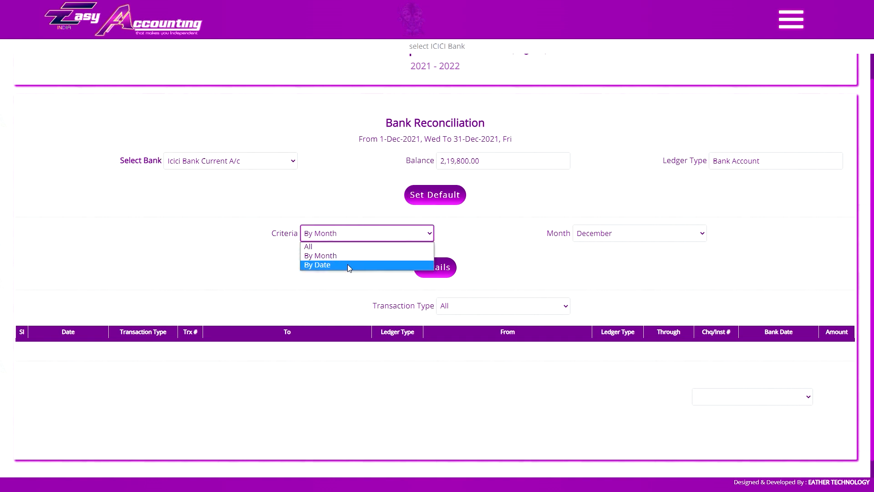
click(371, 246)
click(384, 215)
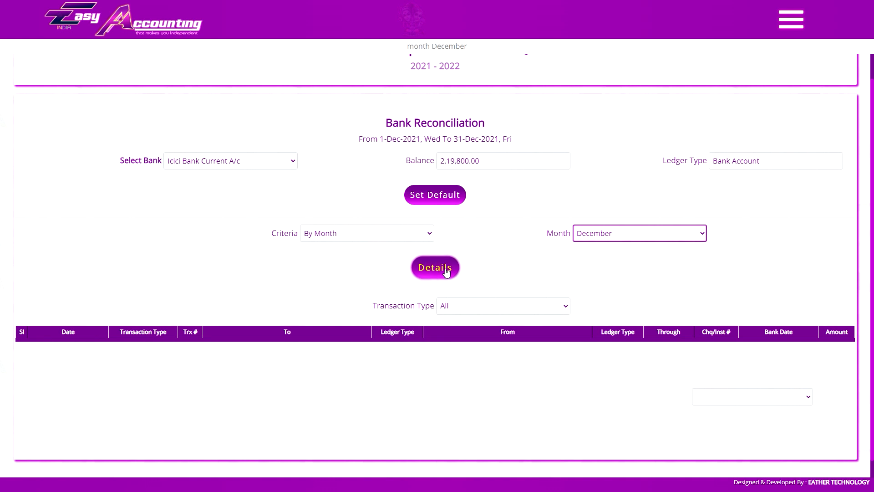
scroll(446, 271, down, 1)
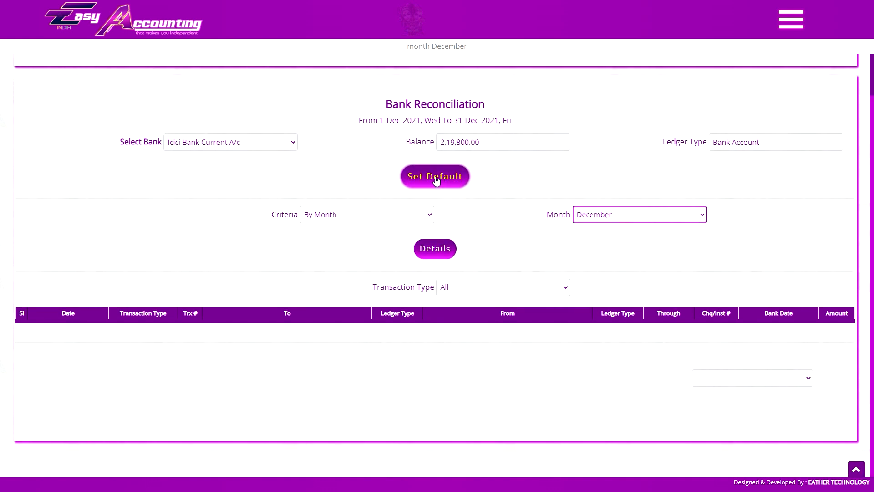
click(246, 144)
click(223, 163)
click(436, 249)
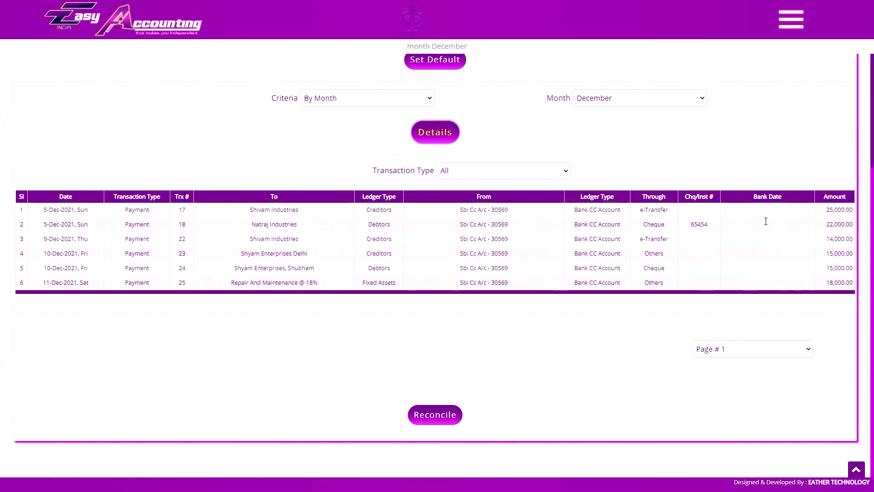
click(497, 176)
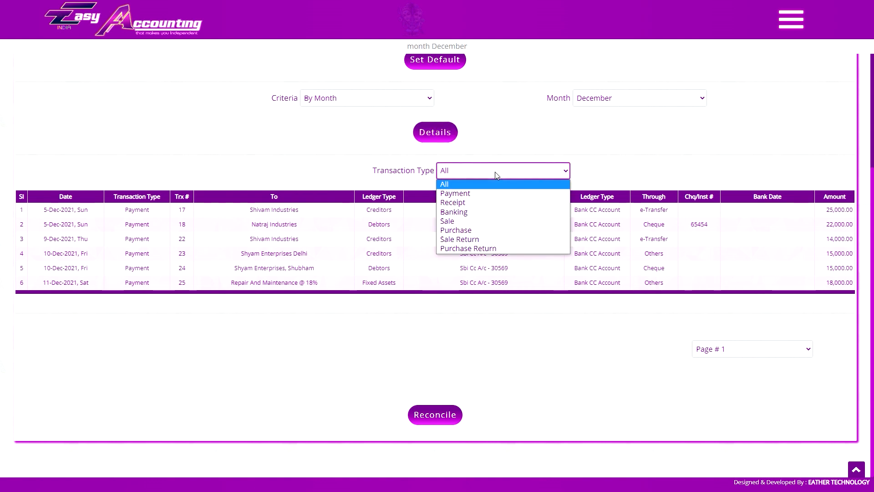
click(500, 175)
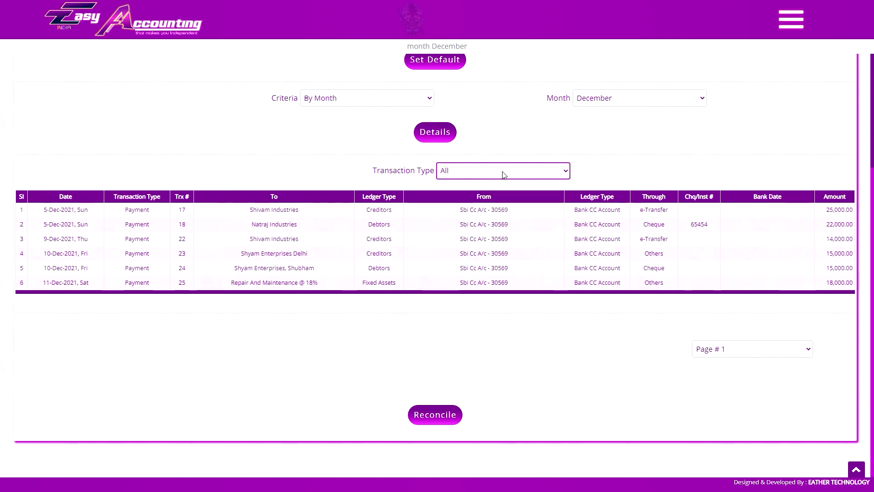
- Give the six SBI payments bank dates like 25-Dec-2021 and 7-Jan-2022, then reconcile them
key(Tab)
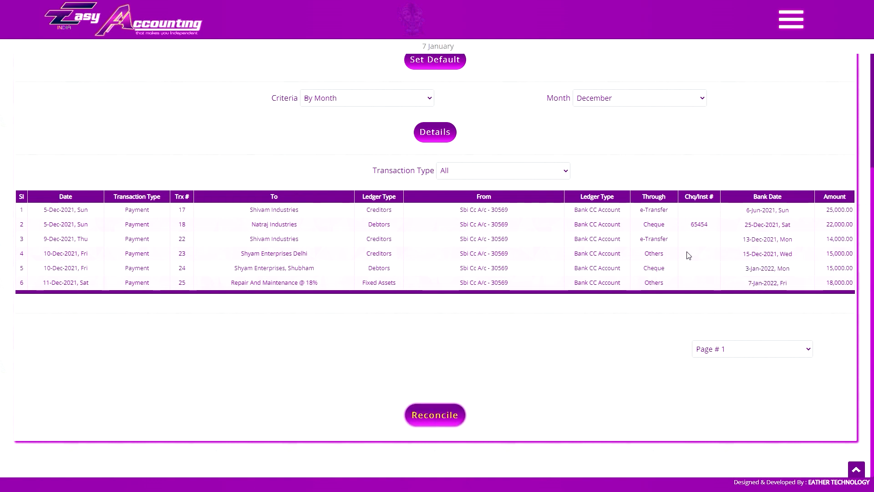
click(446, 418)
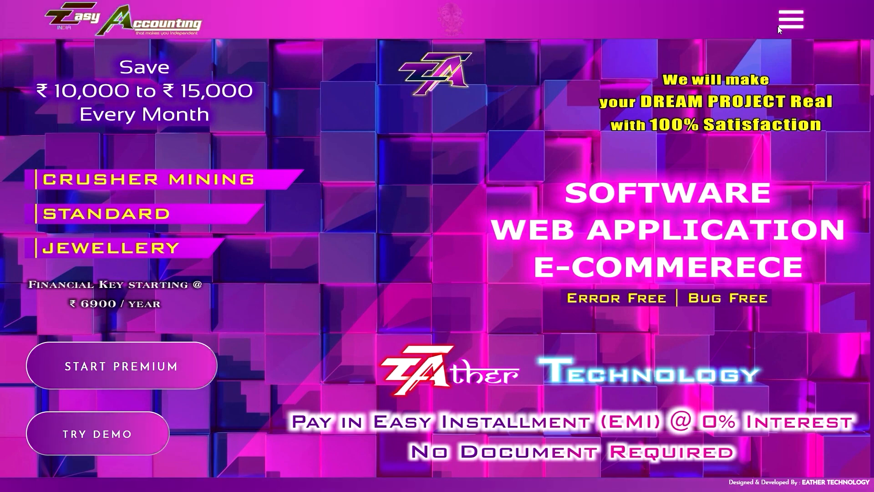
- Open the Payment & EMI Info page from the menu panels and browse its EMI plans
click(790, 20)
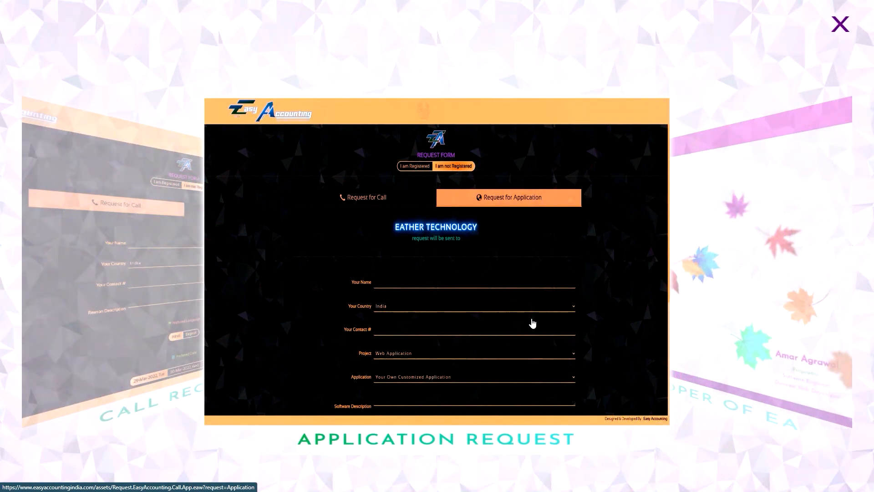
click(848, 276)
click(833, 278)
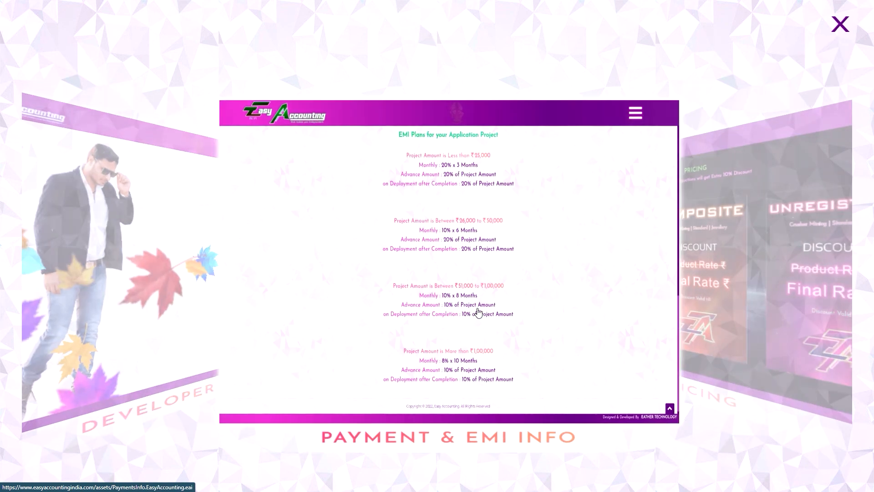
click(453, 311)
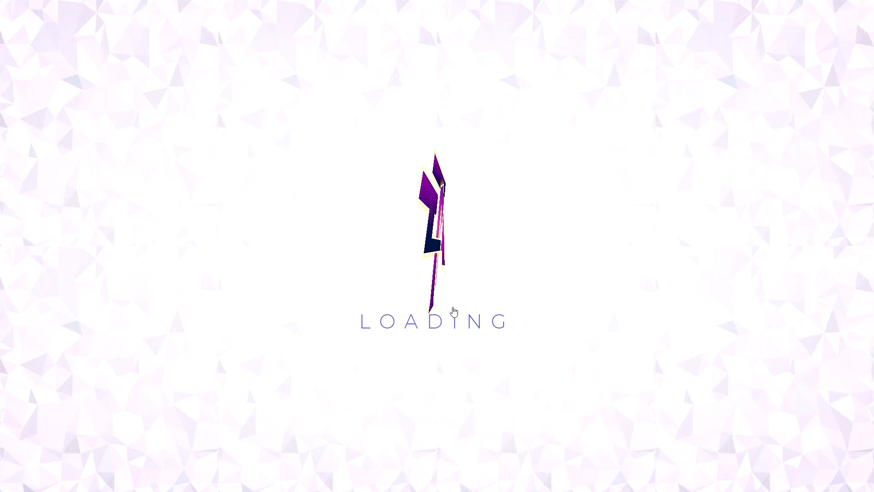
scroll(457, 300, down, 20)
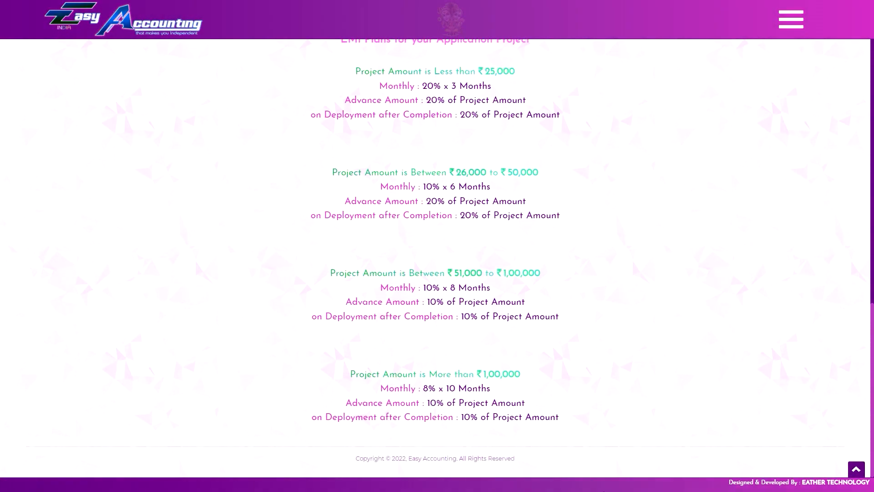
scroll(575, 392, up, 20)
scroll(555, 341, up, 3)
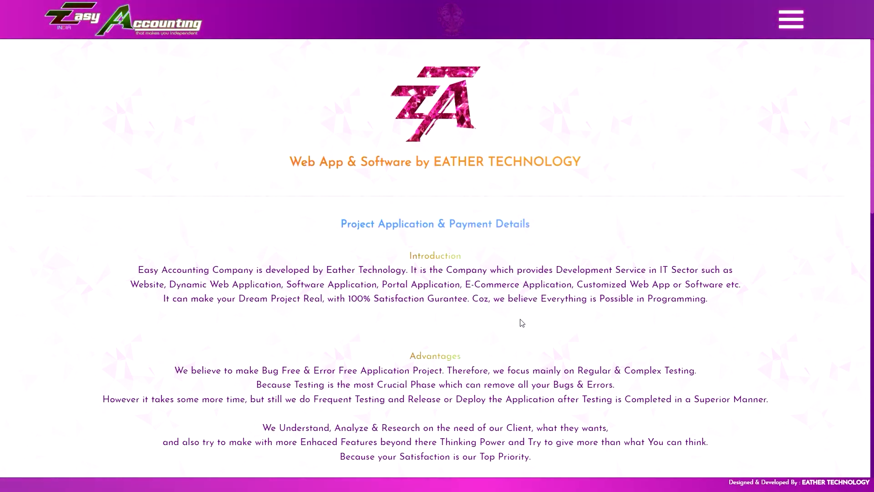